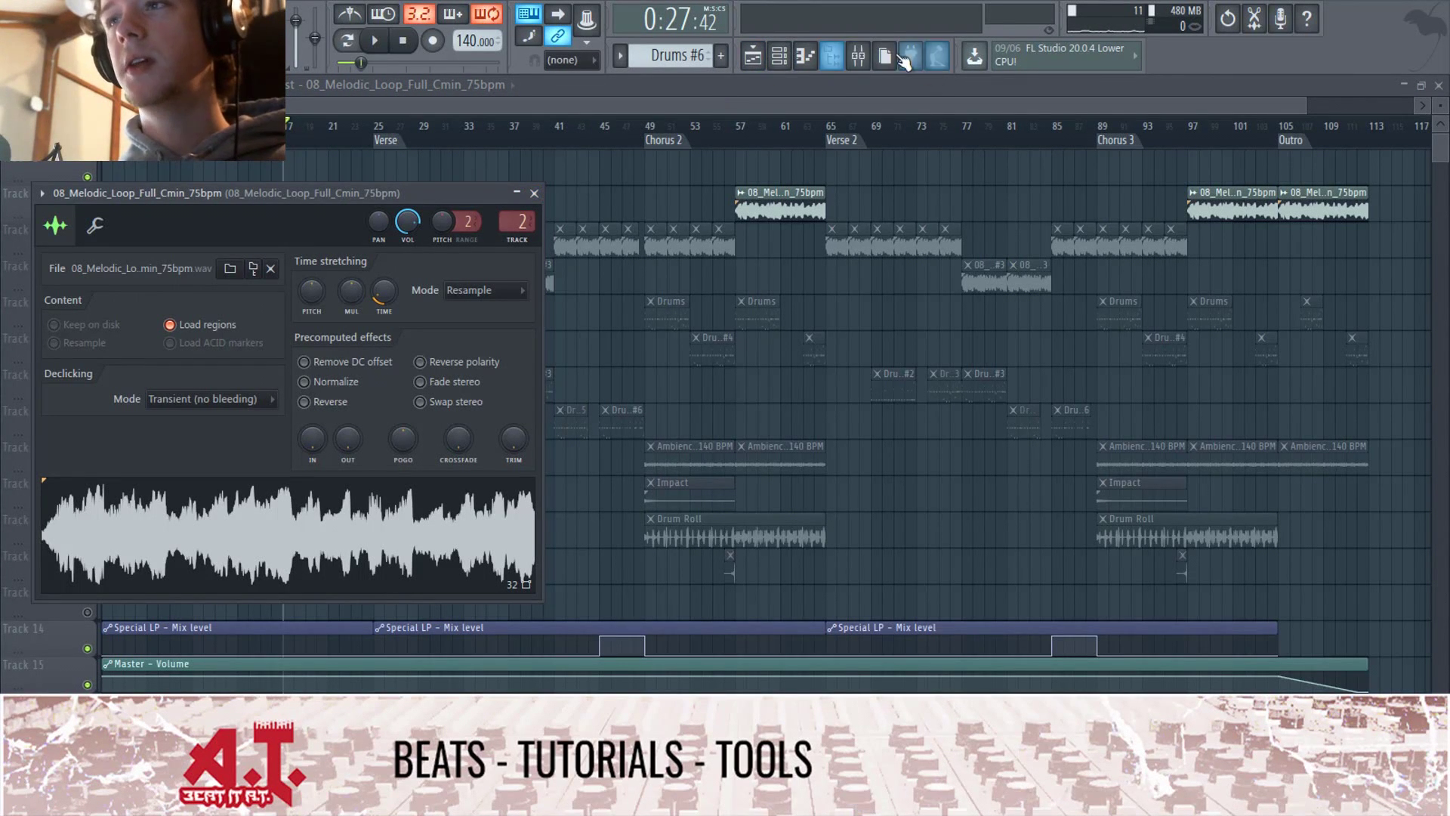
Step: Open the Mixer to view the loop's insert with Mid Pass Filter, Gross Beat and Special LP
left_click(858, 56)
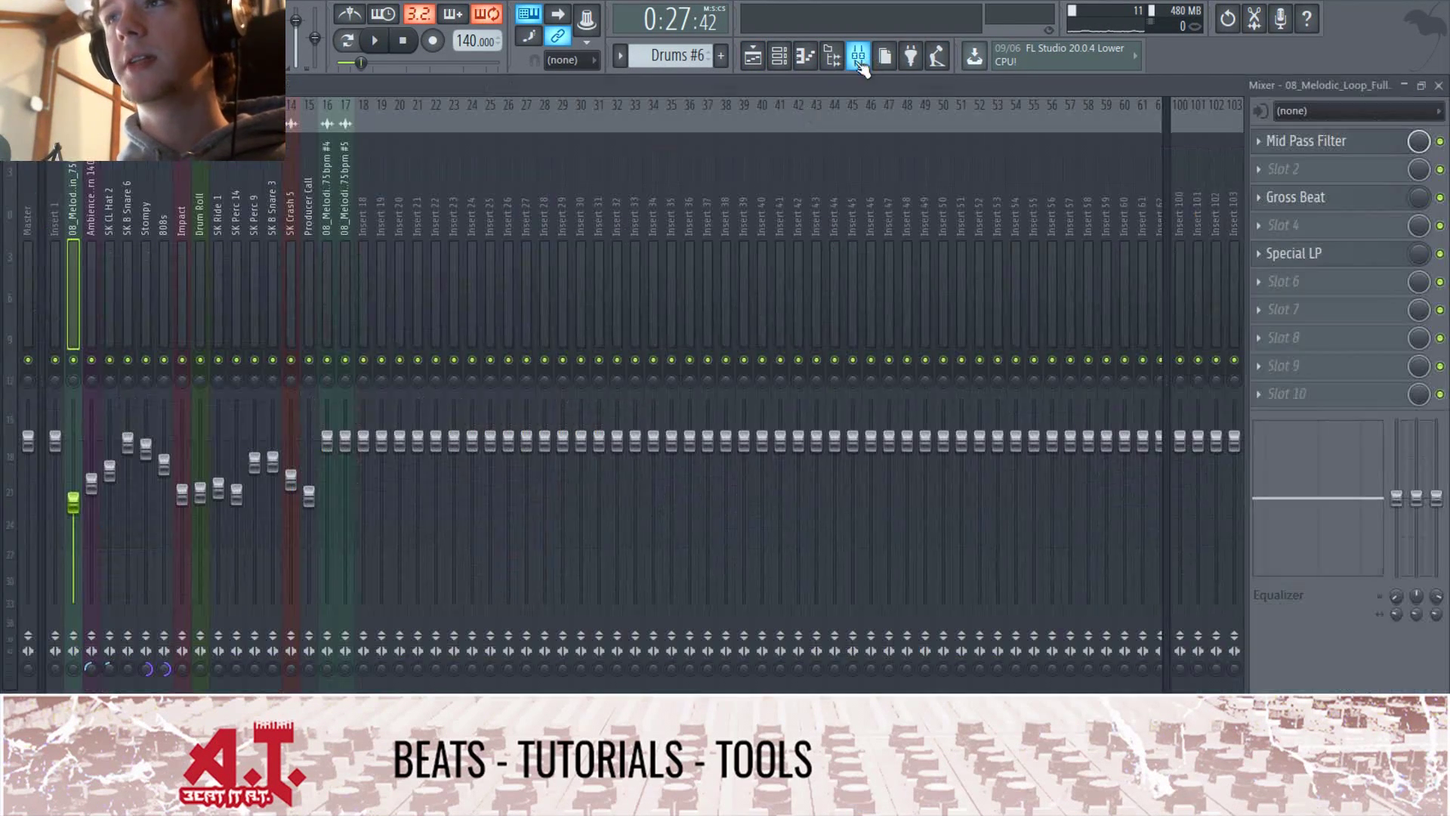
Step: Inspect the loop insert's Mid Pass Filter, then close the Mixer and the loop's channel settings
left_click(1344, 148)
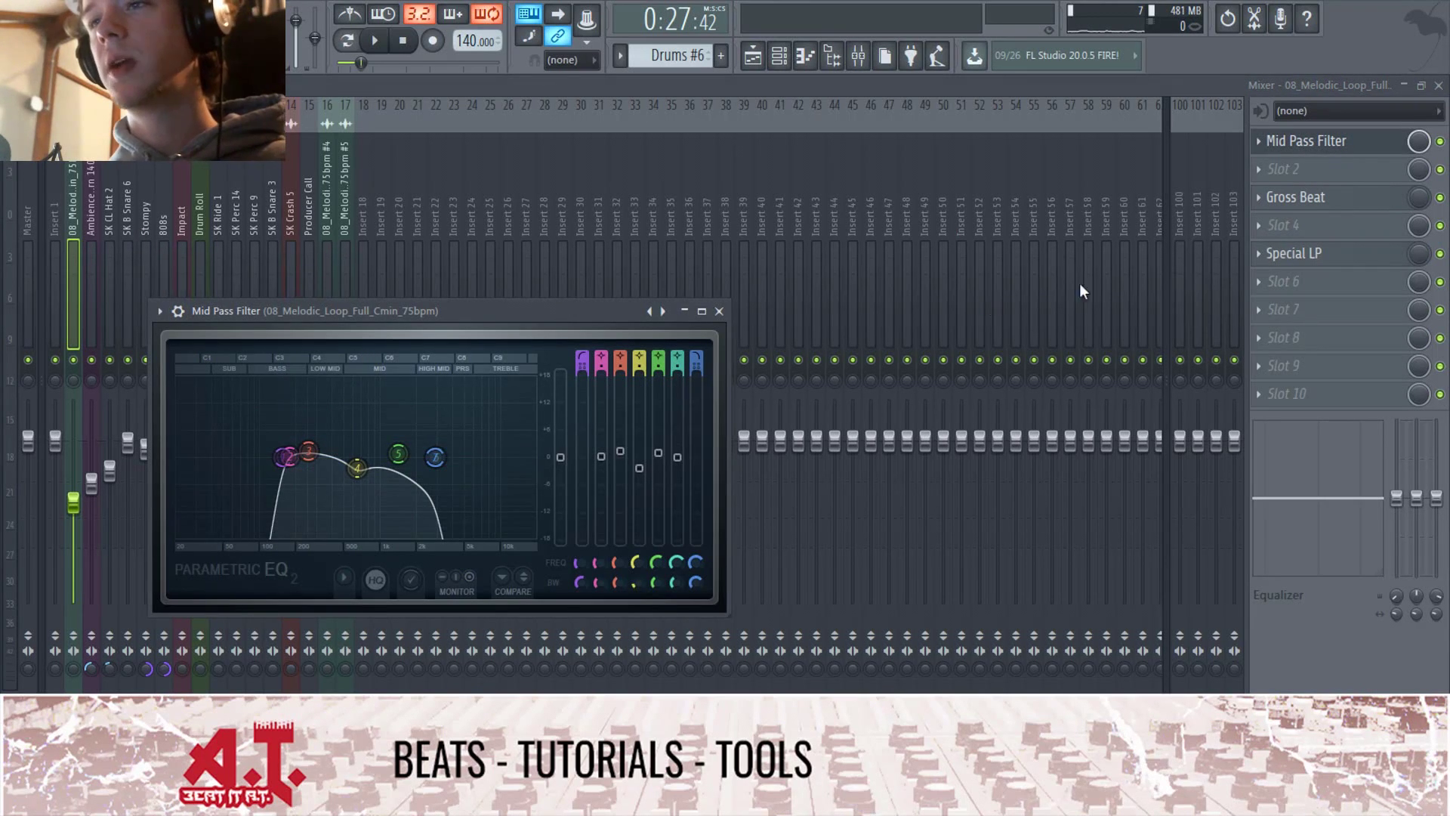
left_click(720, 311)
left_click(1439, 85)
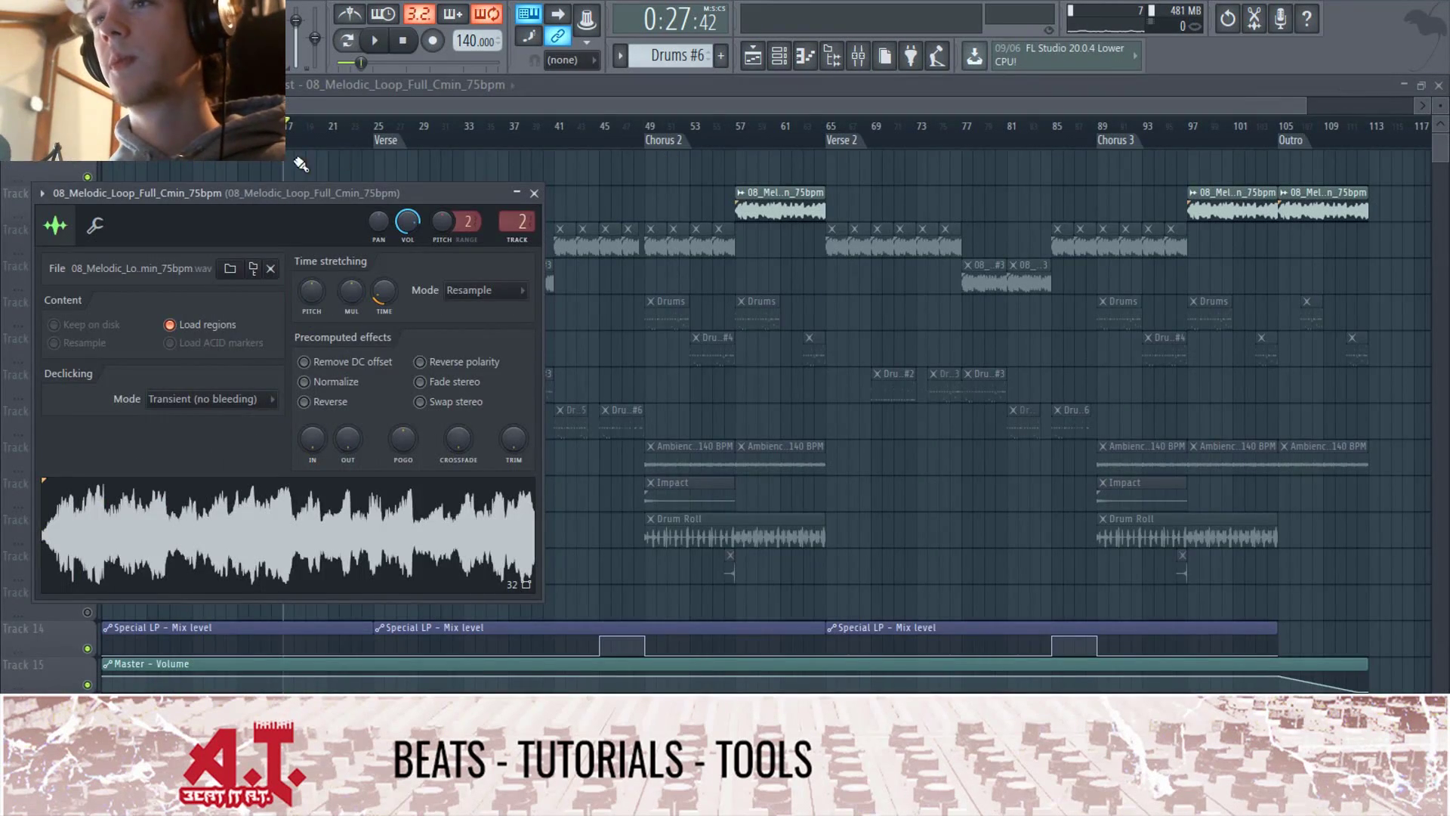
key("Escape")
Step: Play the arrangement from bar 17 while checking the Mixer, then stop
key("space")
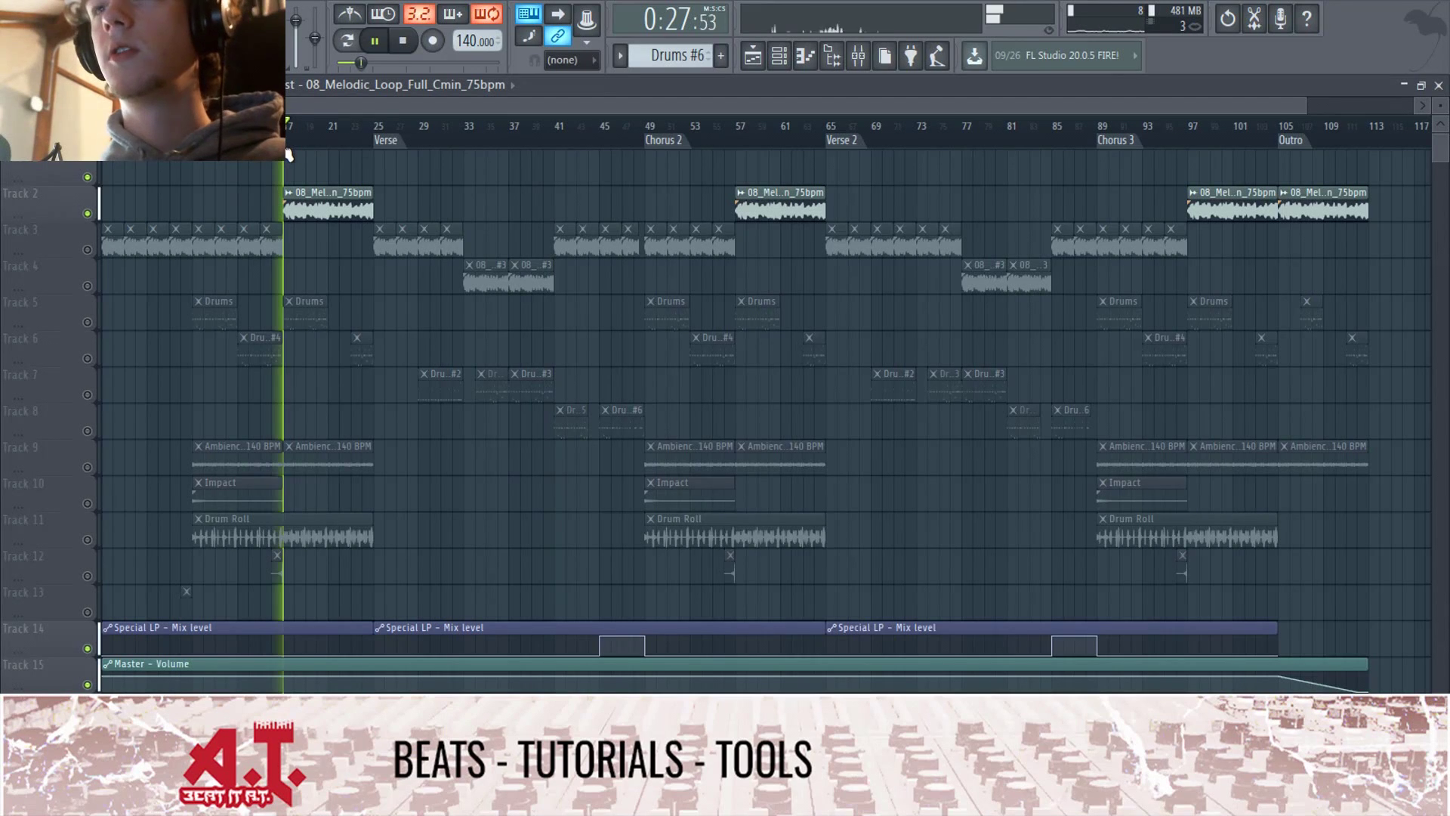
left_click(858, 56)
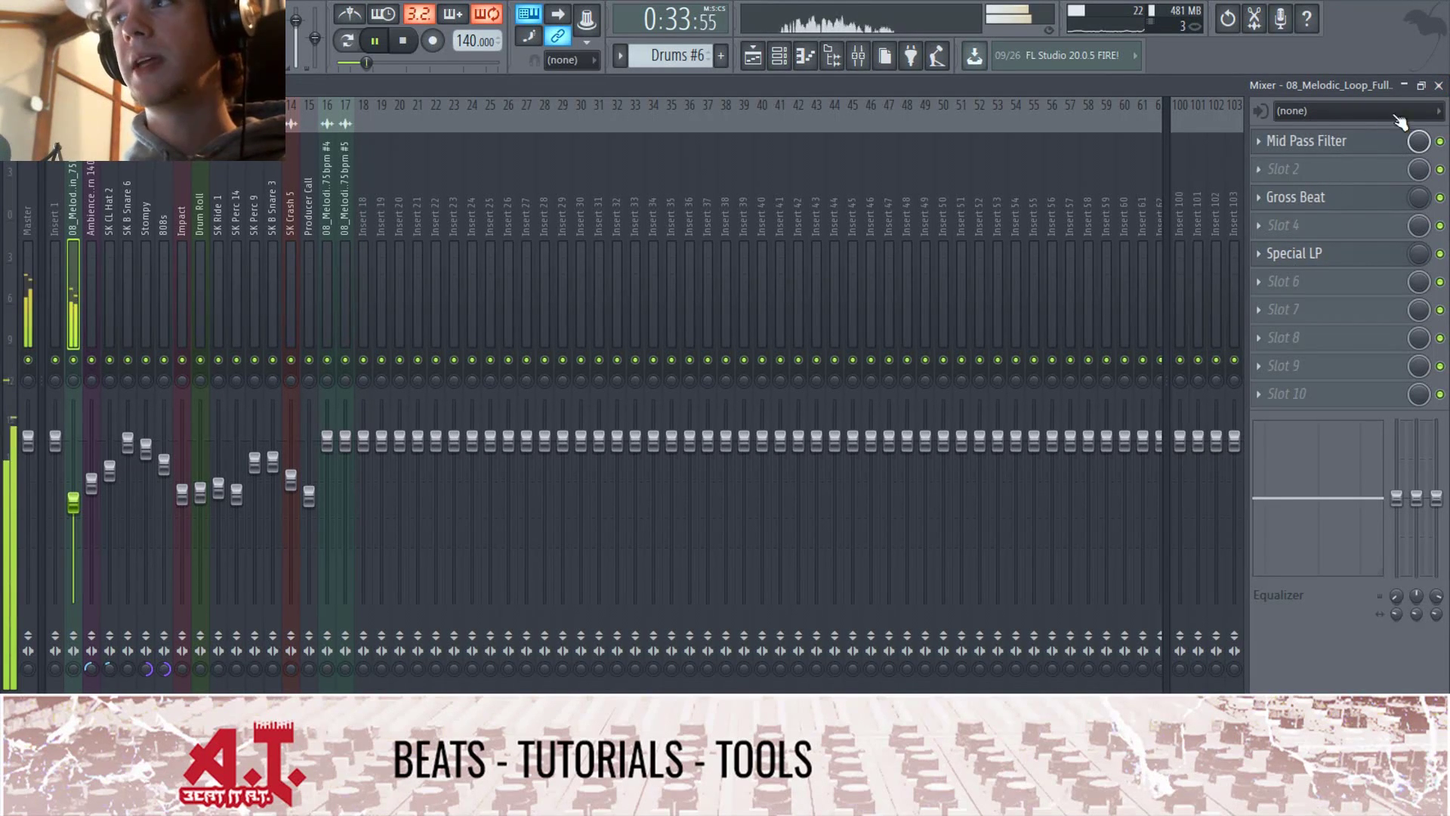
left_click(1440, 85)
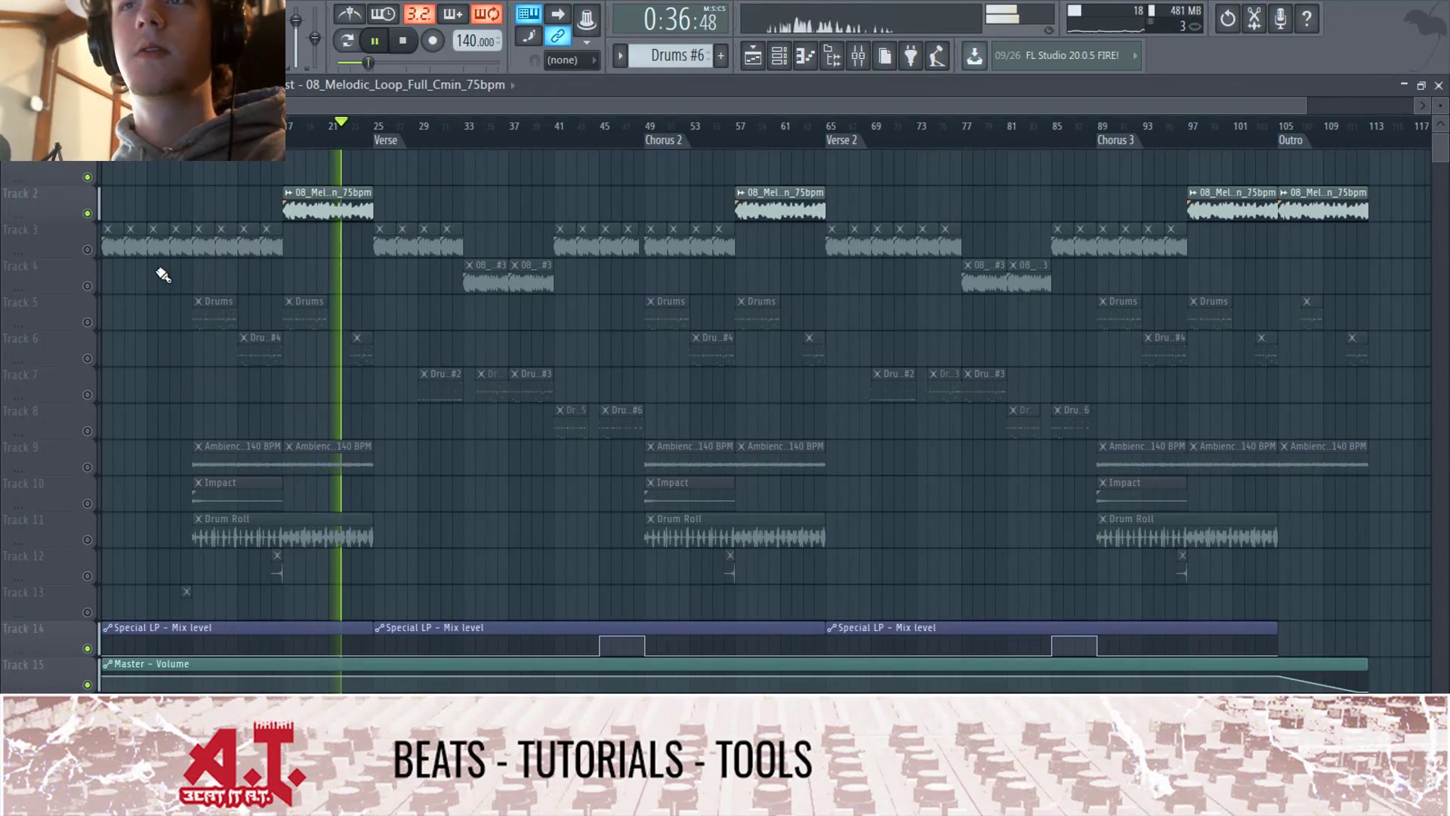
key("space")
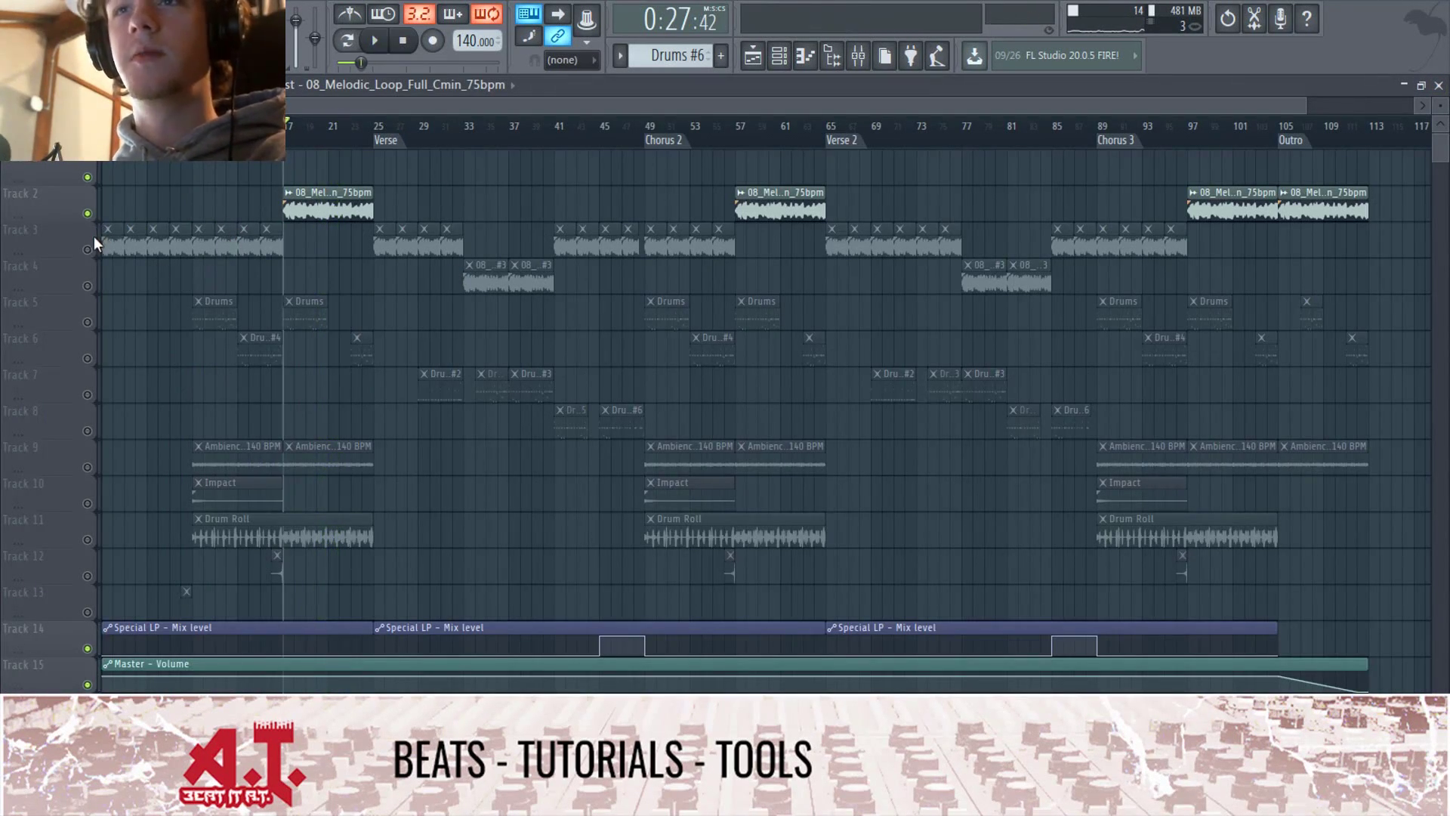
Step: Unmute Track 3 and audition it, briefly viewing its loop's channel settings
left_click(87, 250)
key("space")
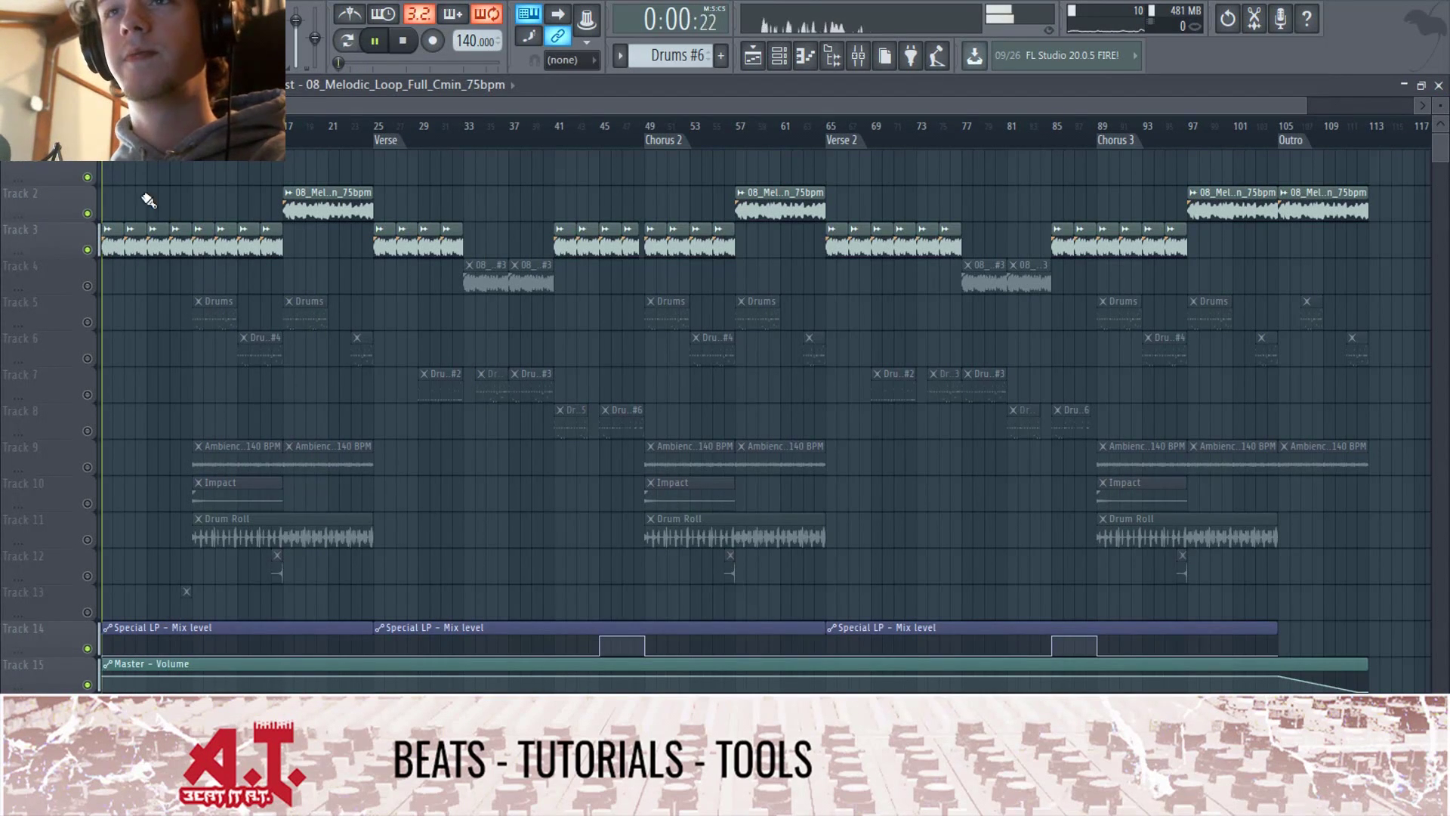
double_click(150, 276)
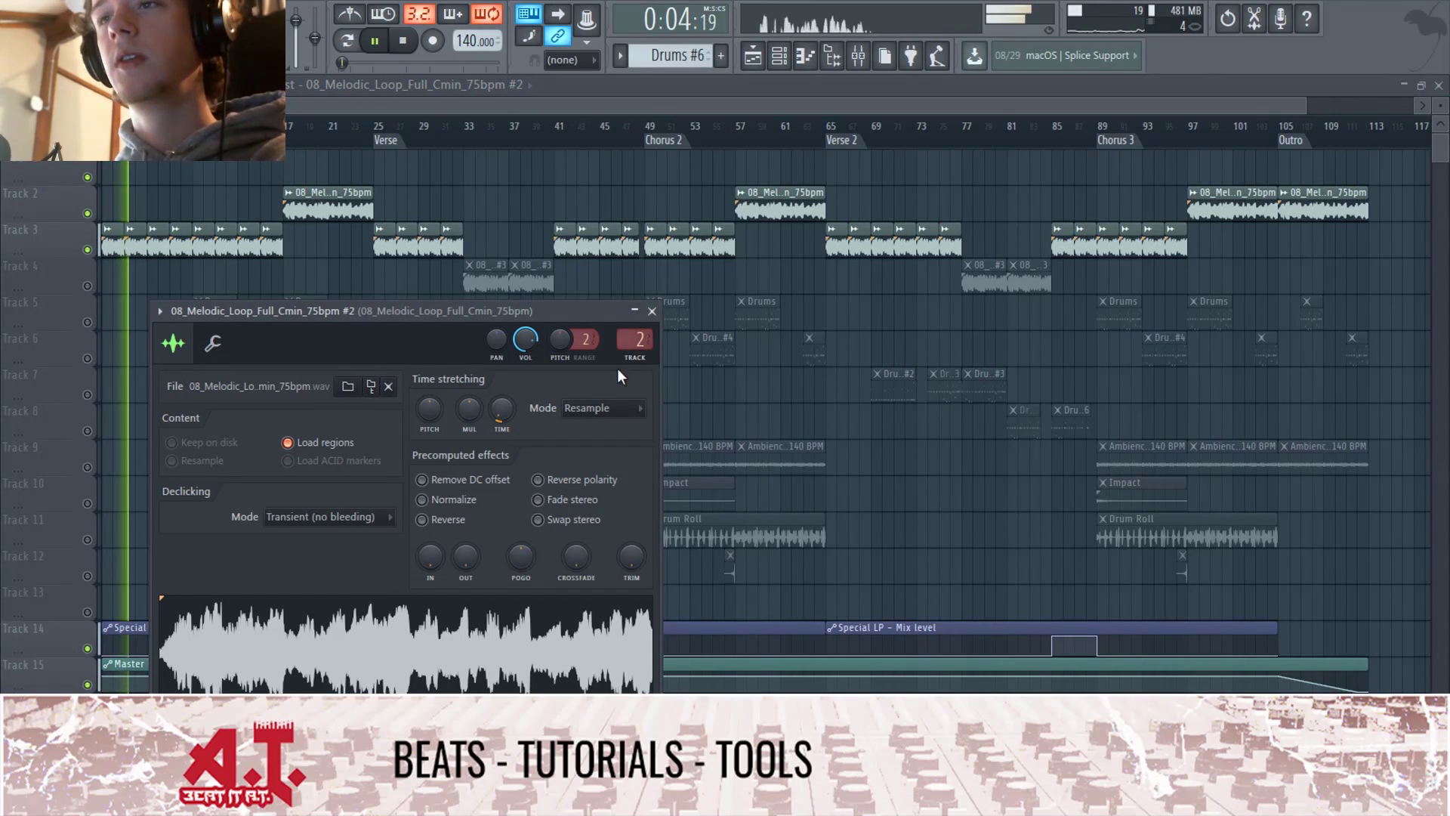
key("space")
left_click(652, 311)
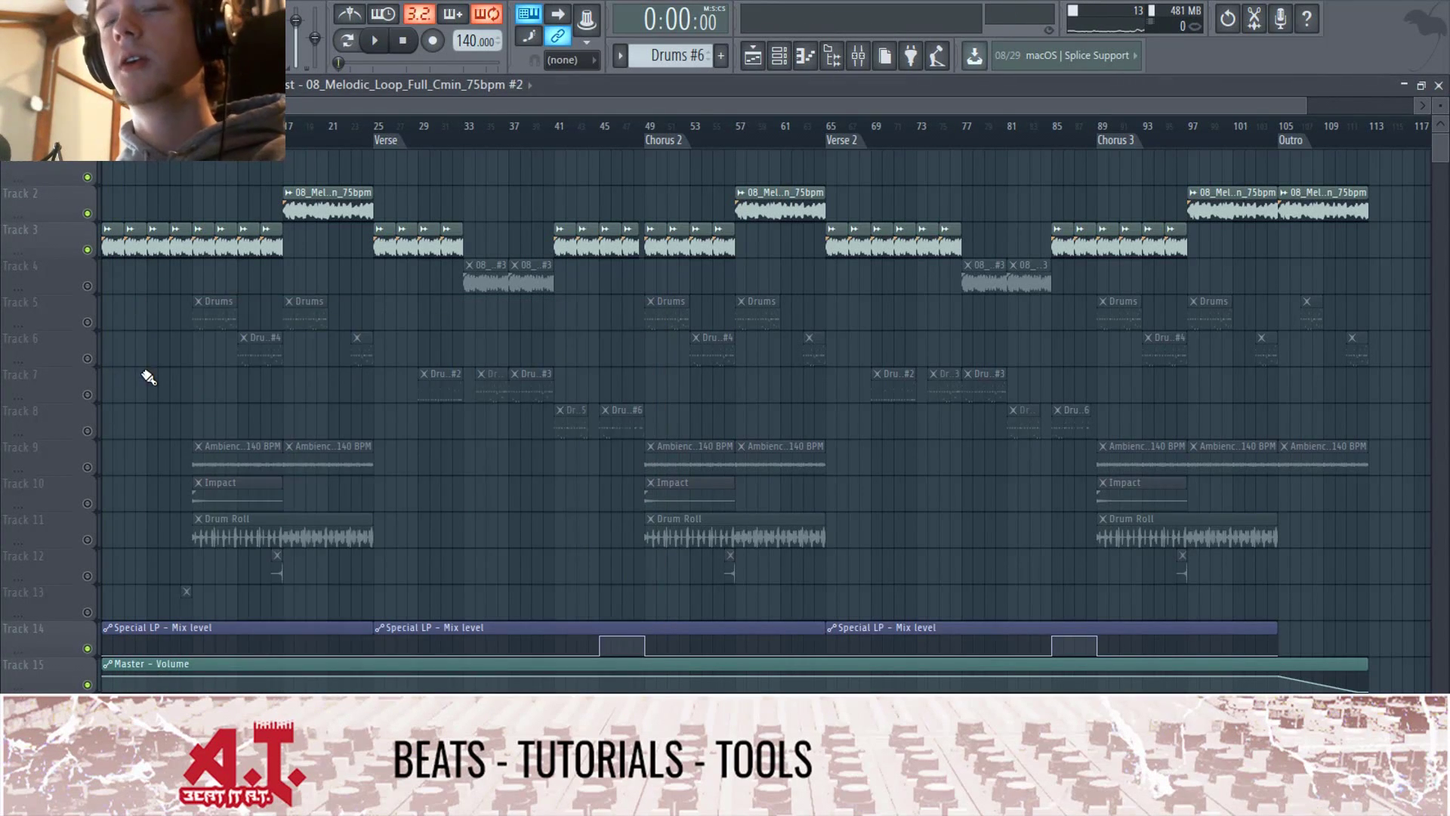
Step: Inspect Gross Beat on Track 3's loop insert, close the windows and return to bar 17
double_click(108, 244)
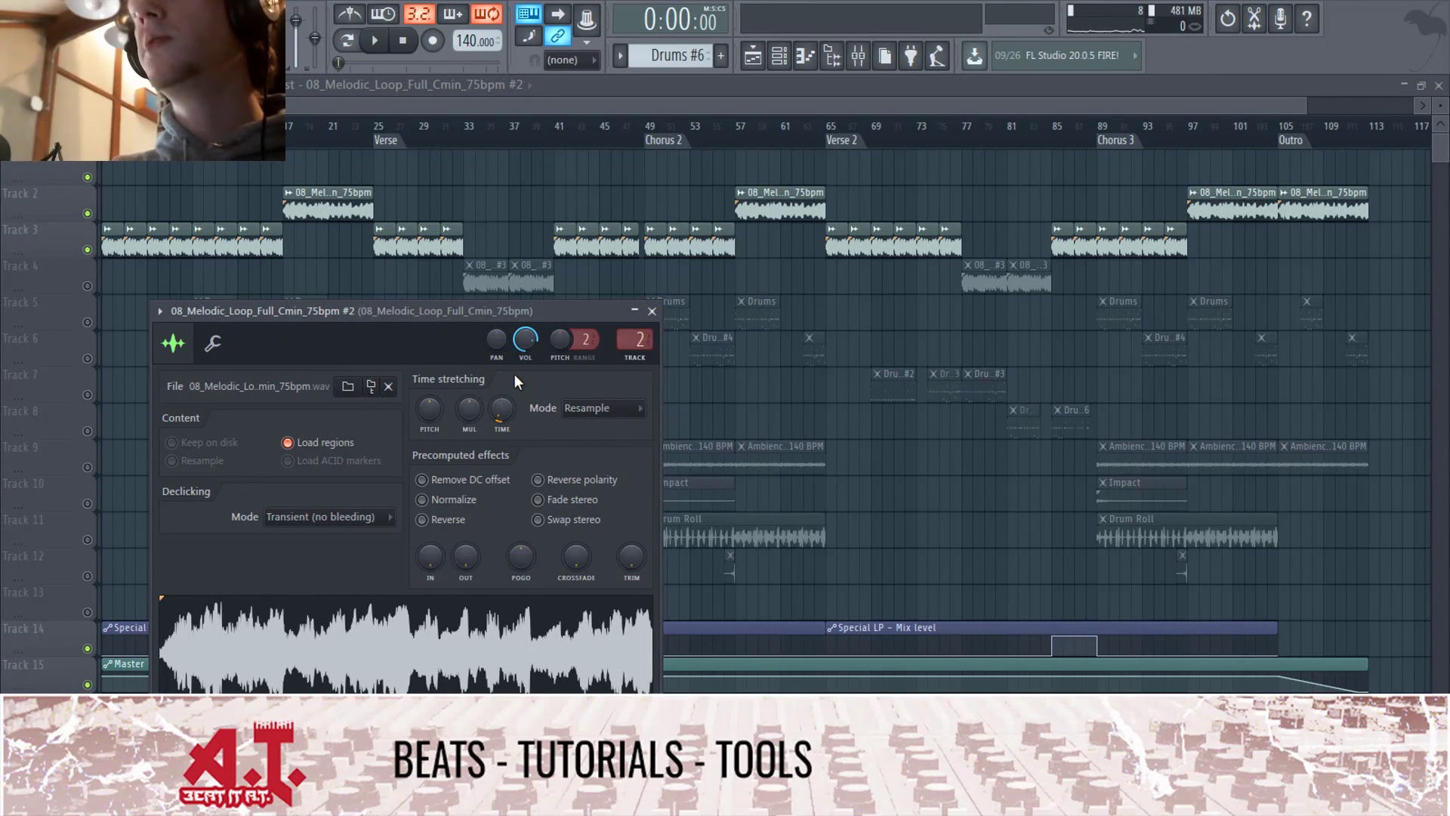
left_click(859, 55)
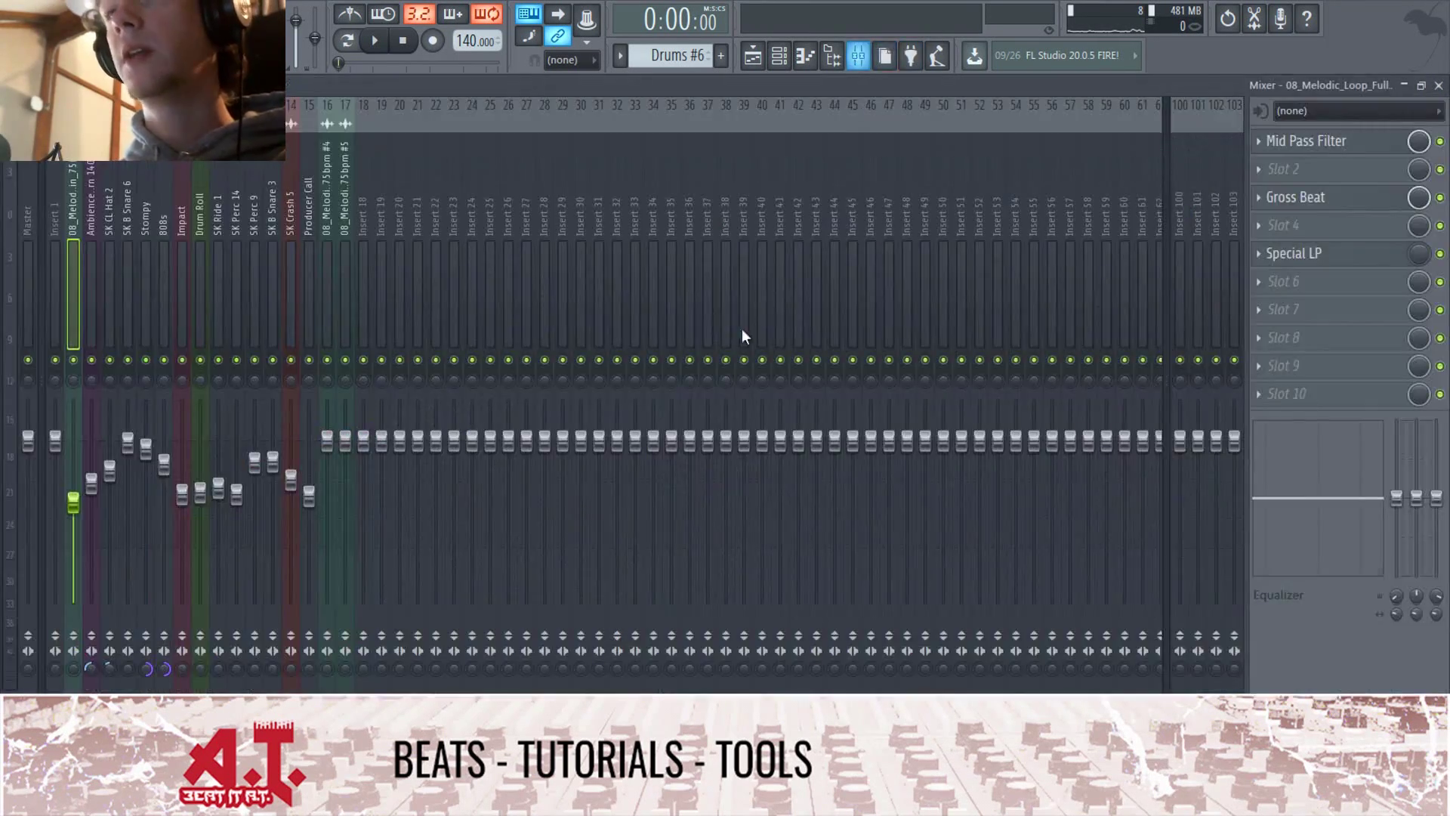
left_click(1325, 196)
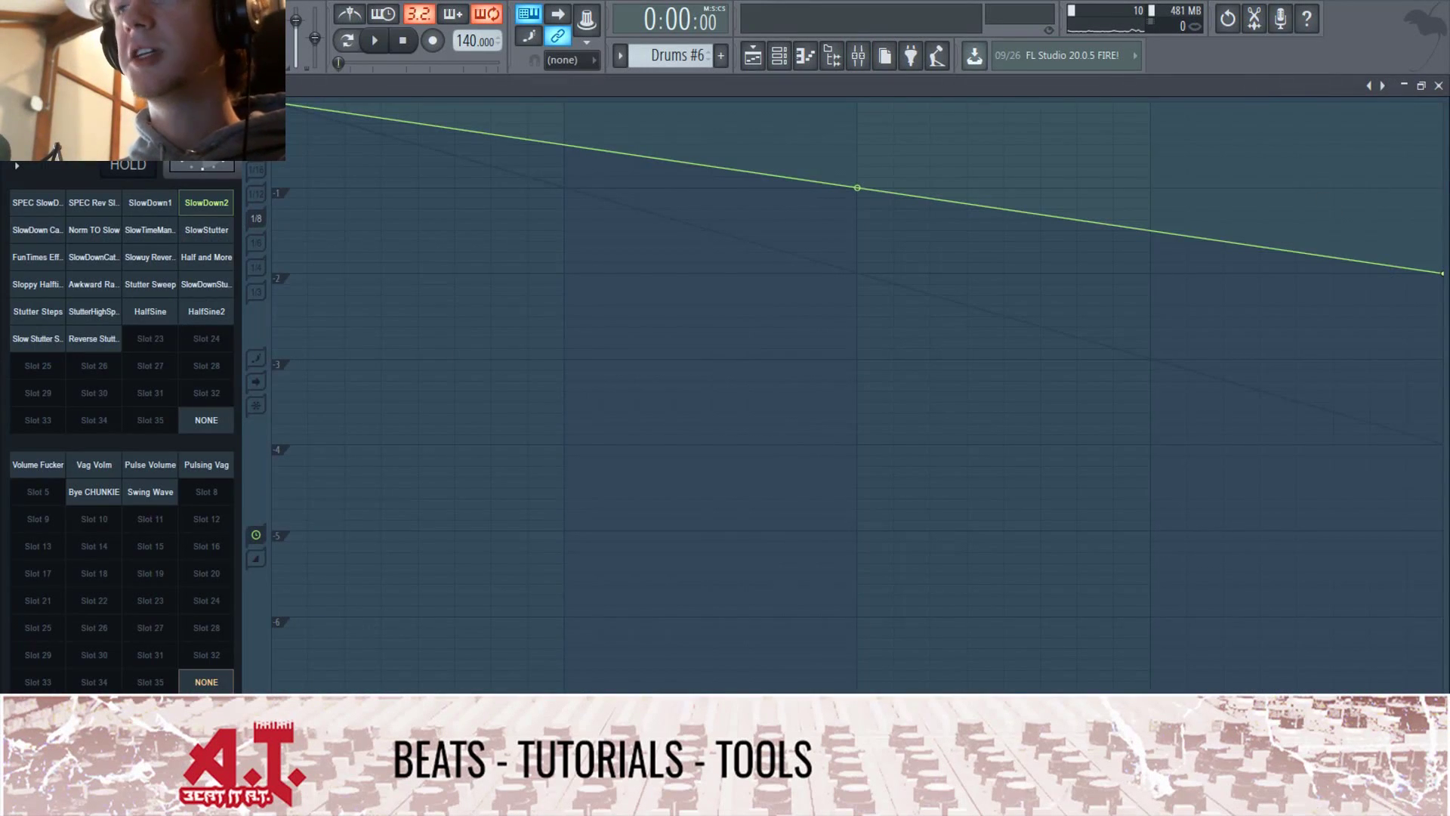
left_click(1440, 86)
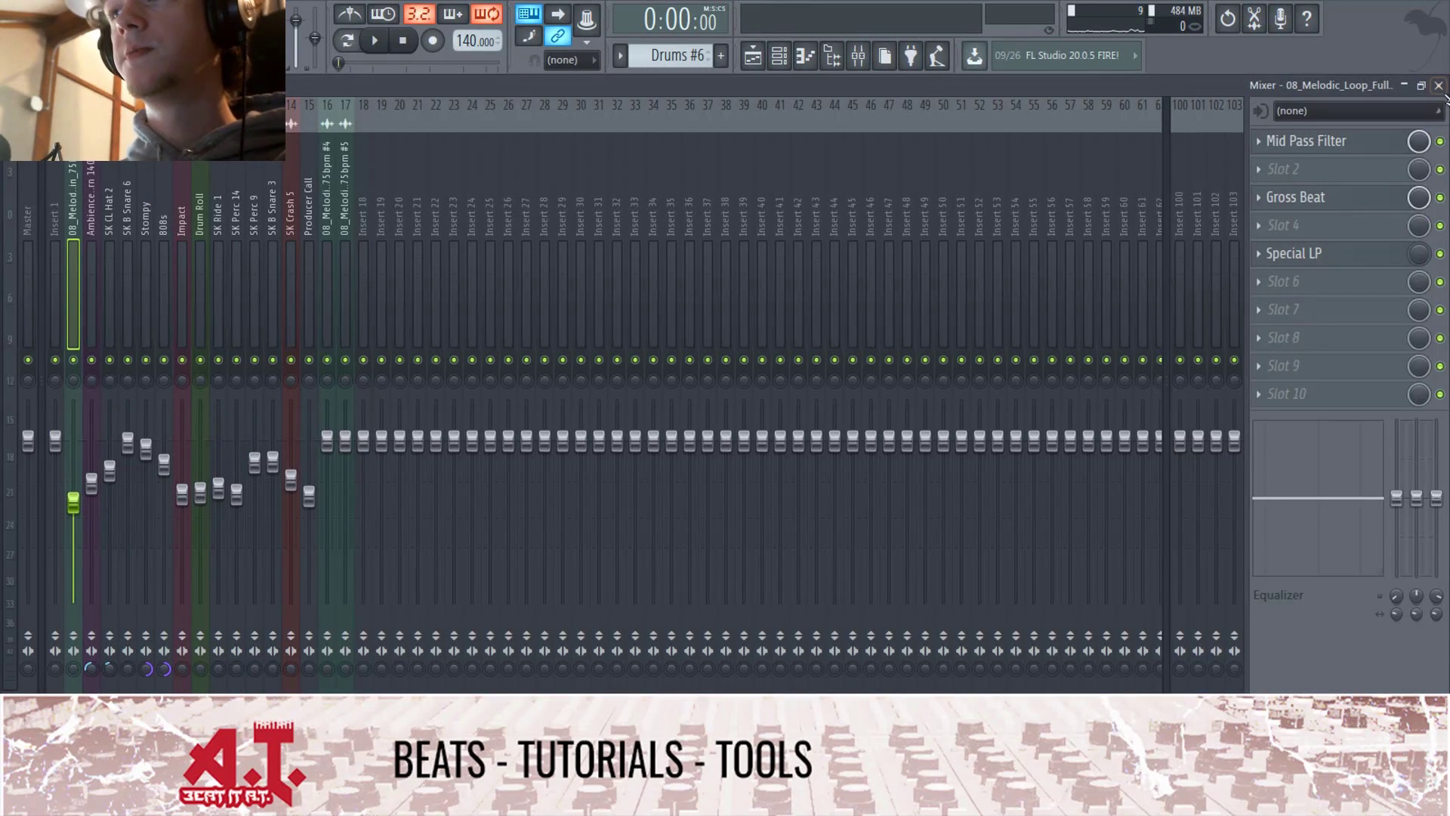
left_click(1439, 86)
left_click(457, 184)
left_click(287, 127)
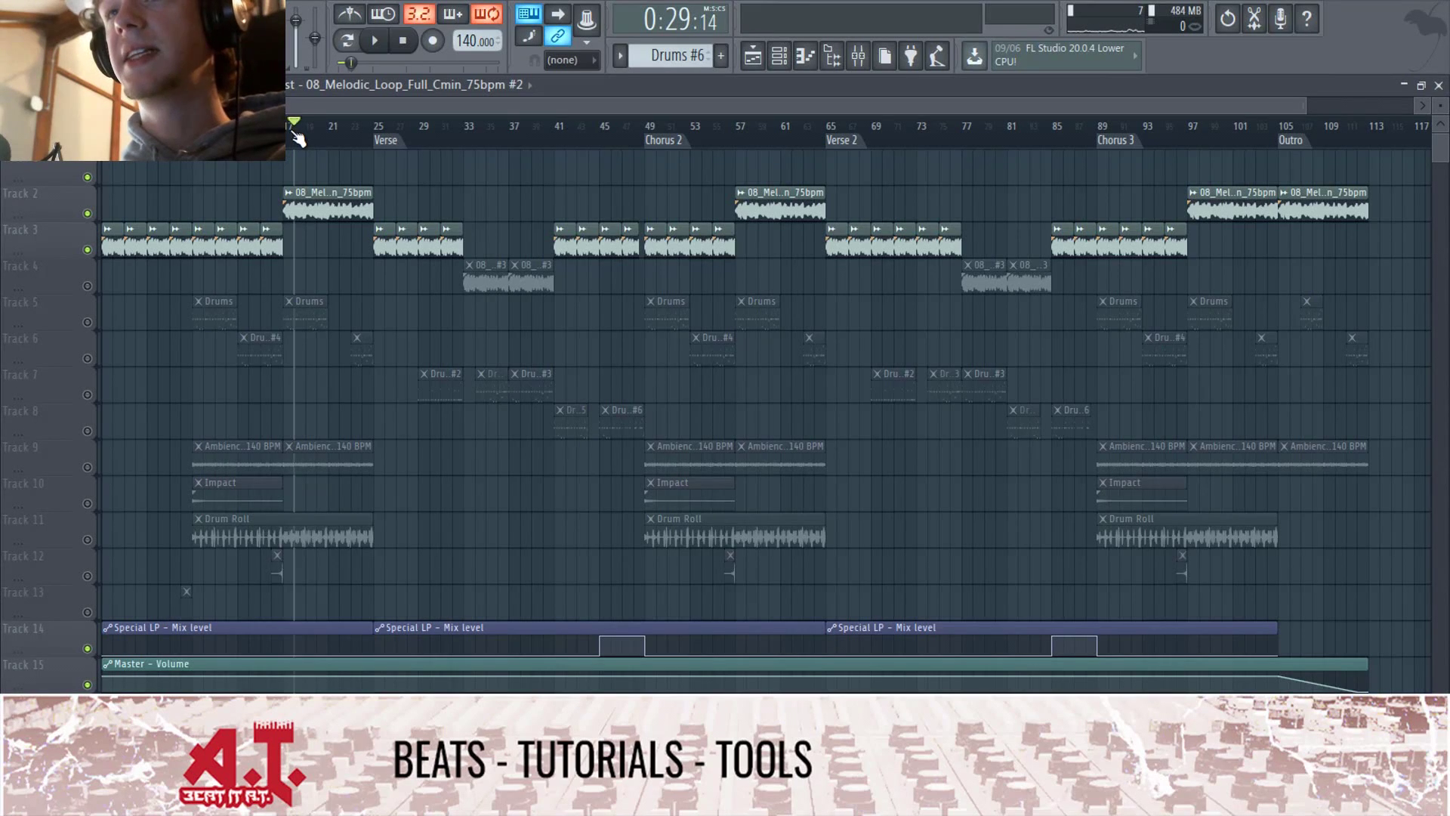
Step: Move the song position to bar 23 and drag Track 3's first clip up to Track 1
left_click_drag(288, 142, 372, 138)
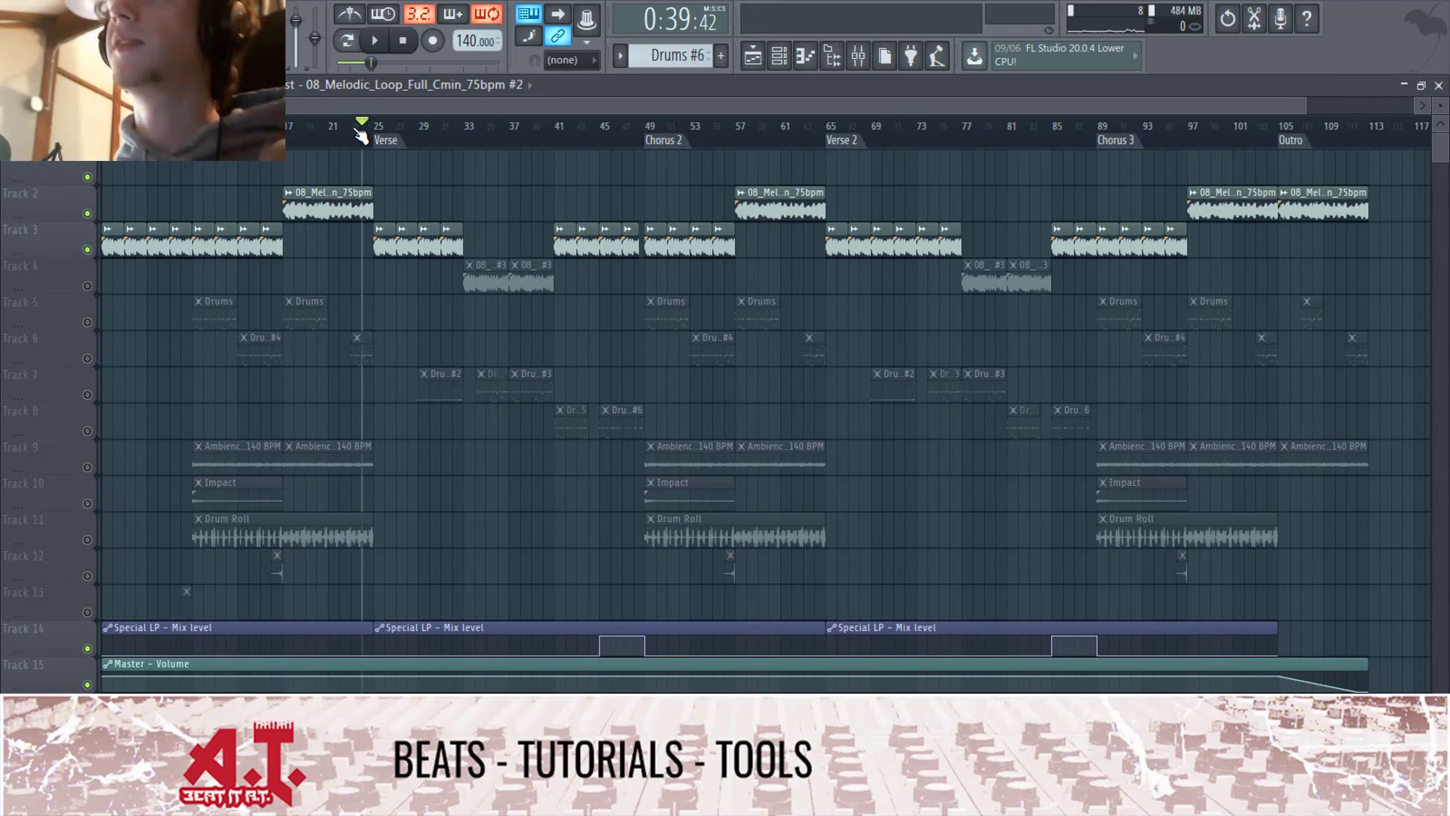
left_click_drag(113, 243, 127, 171)
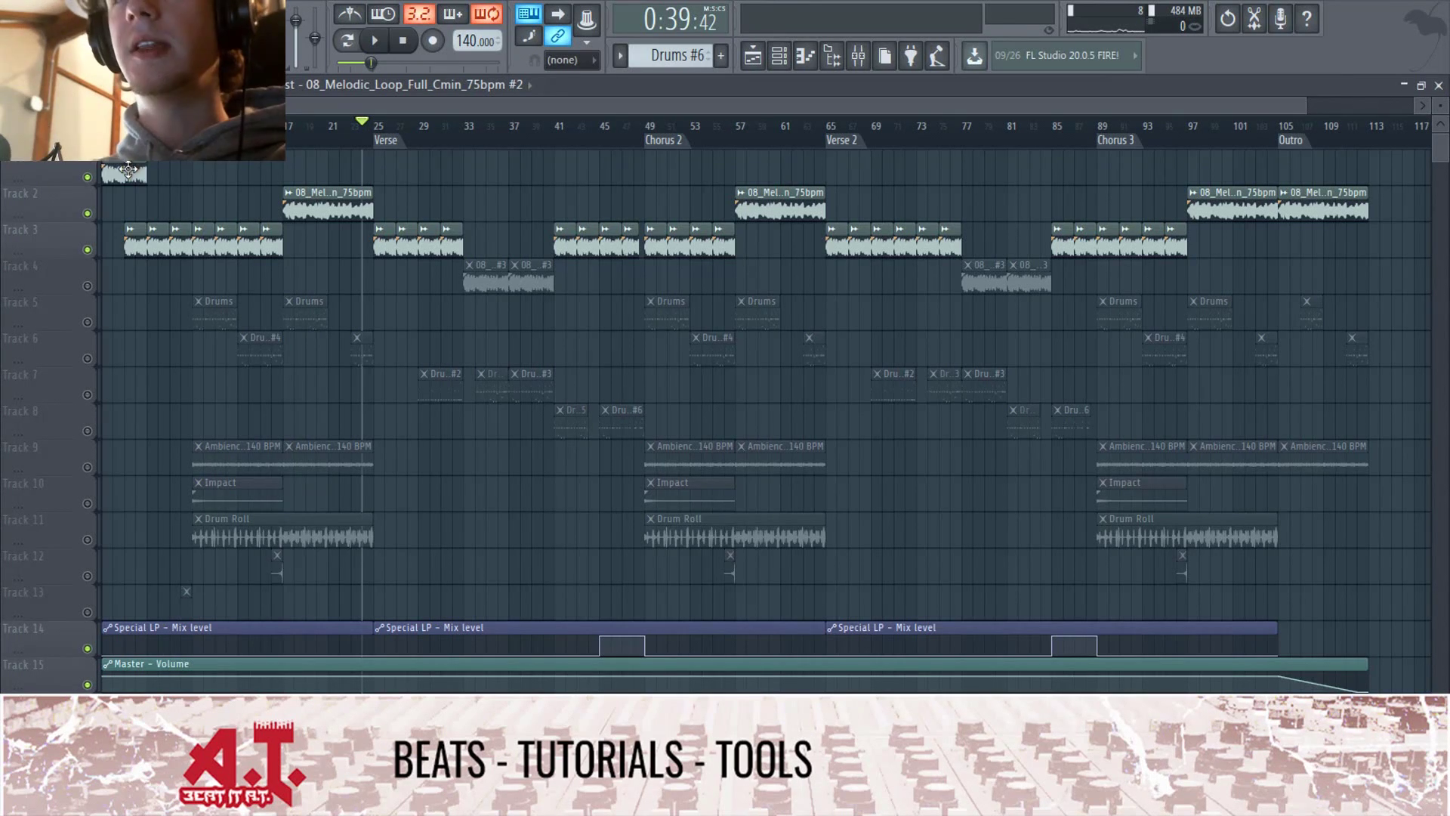
key("Home")
Step: Audition the arrangement from bars 17 and 19 to compare the loops, then stop
left_click(295, 130)
key("Home")
left_click(306, 130)
key("Home")
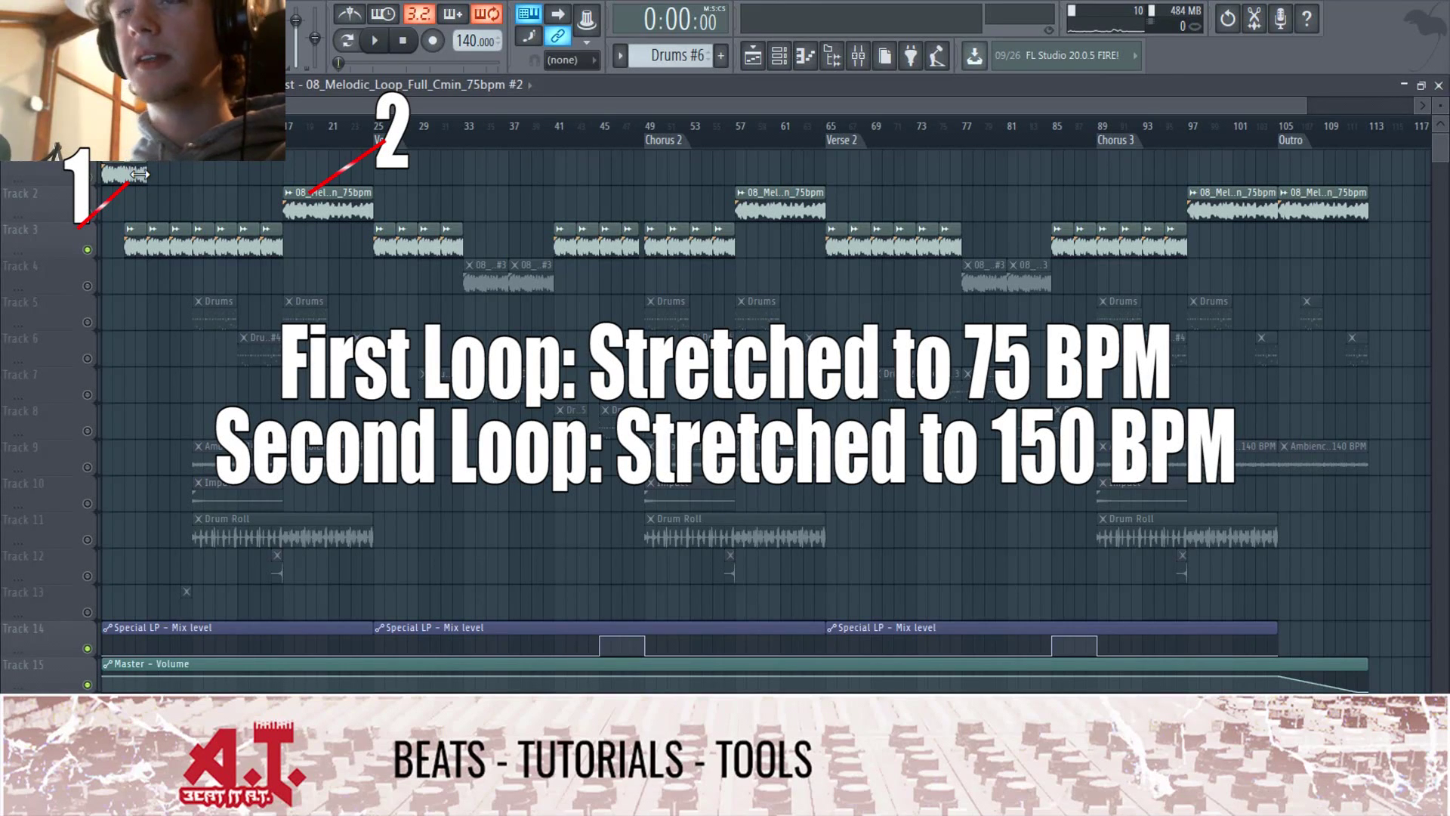
left_click_drag(328, 129, 373, 128)
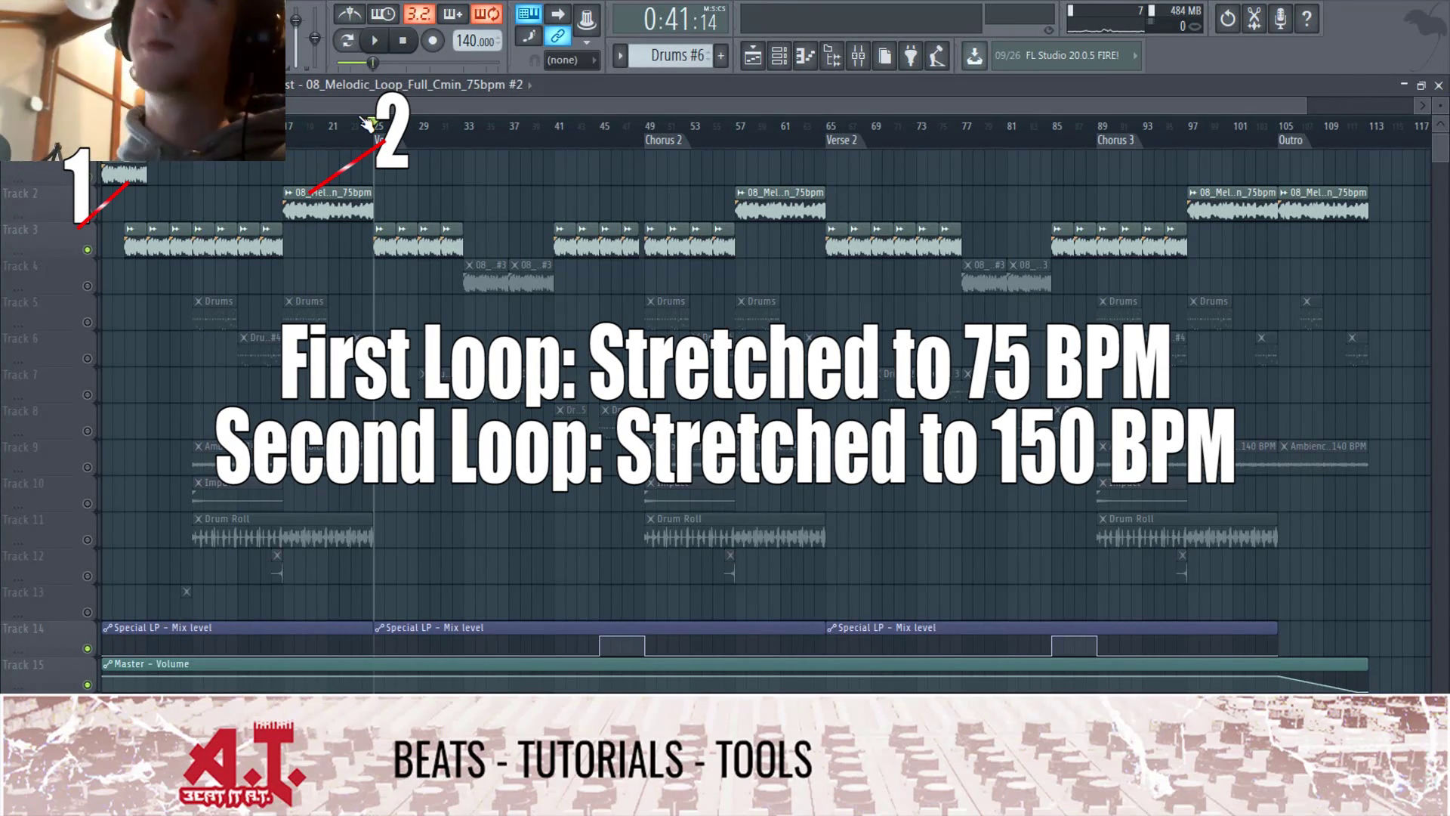
key("space")
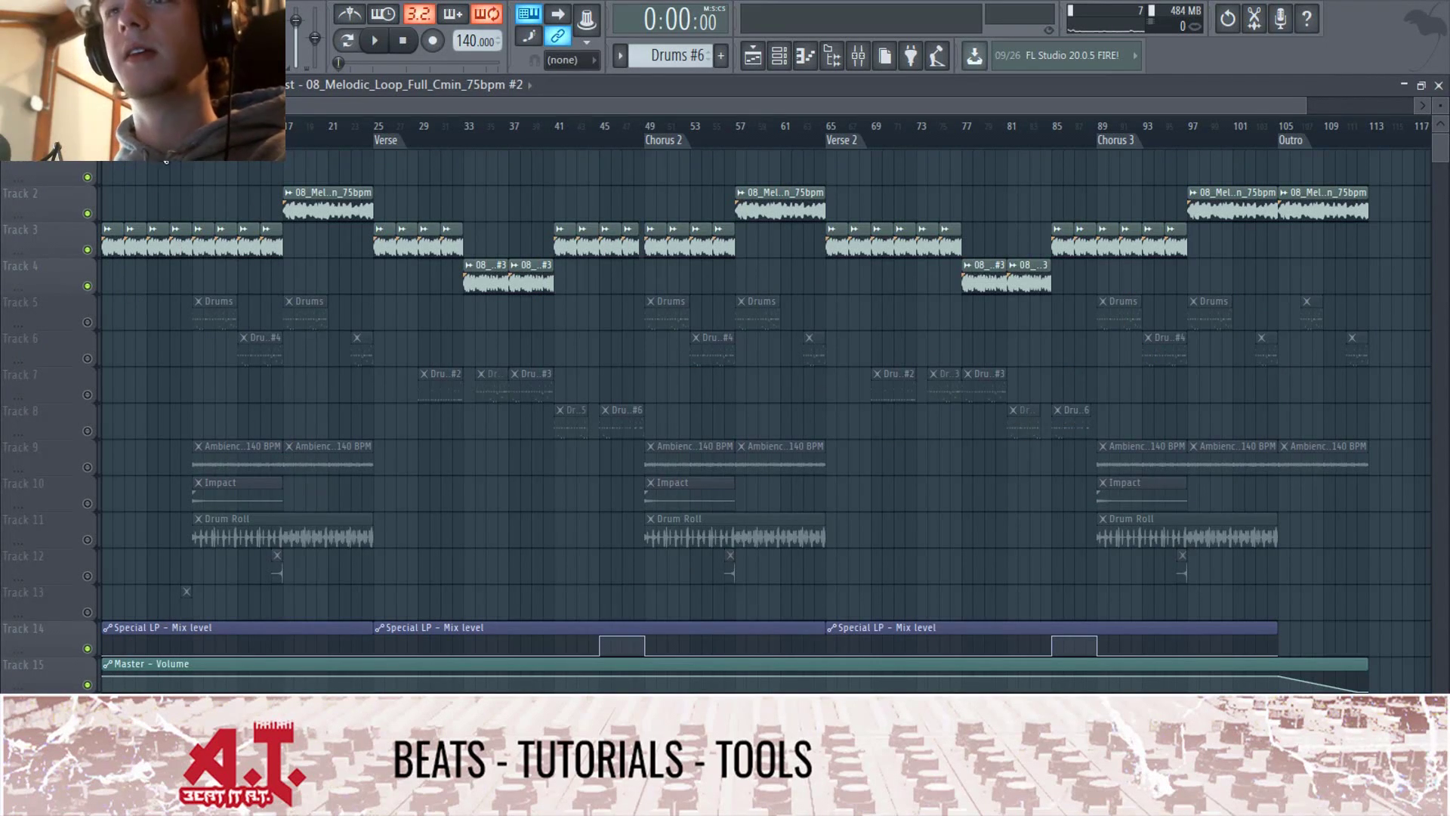
Step: Play back with the Mixer as a floating window, enlarged to show every insert track
key("space")
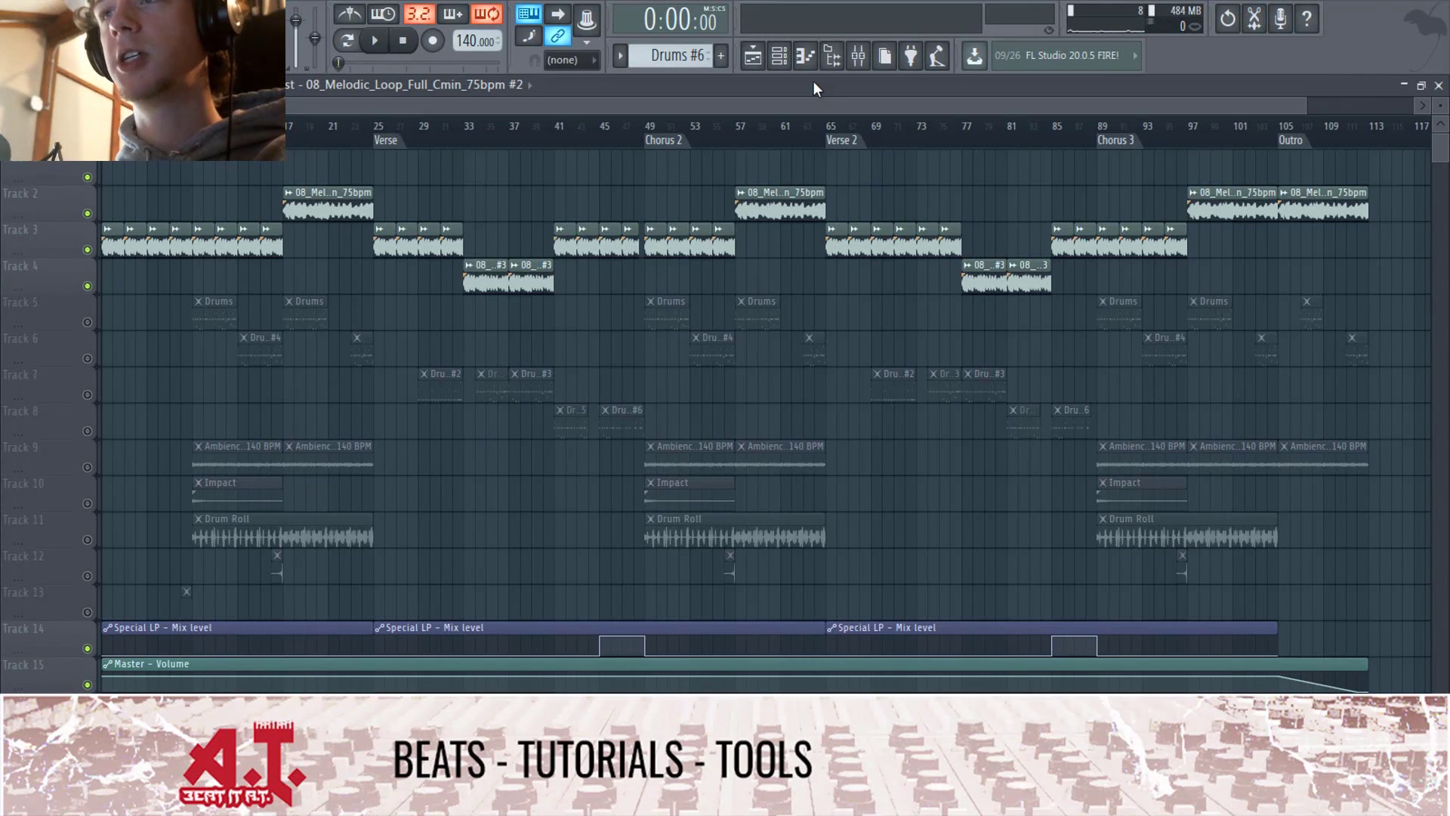
left_click(858, 55)
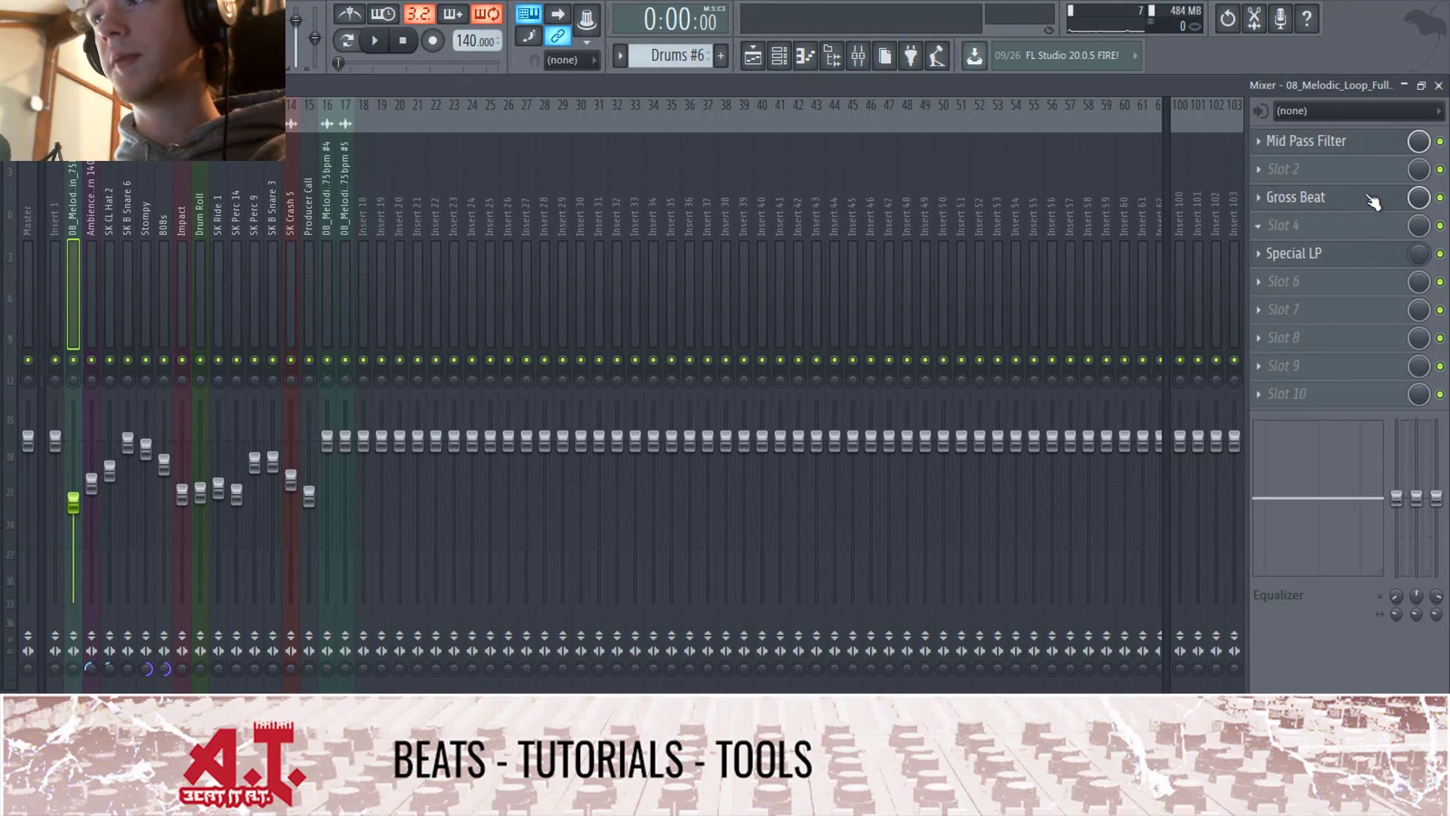
key("space")
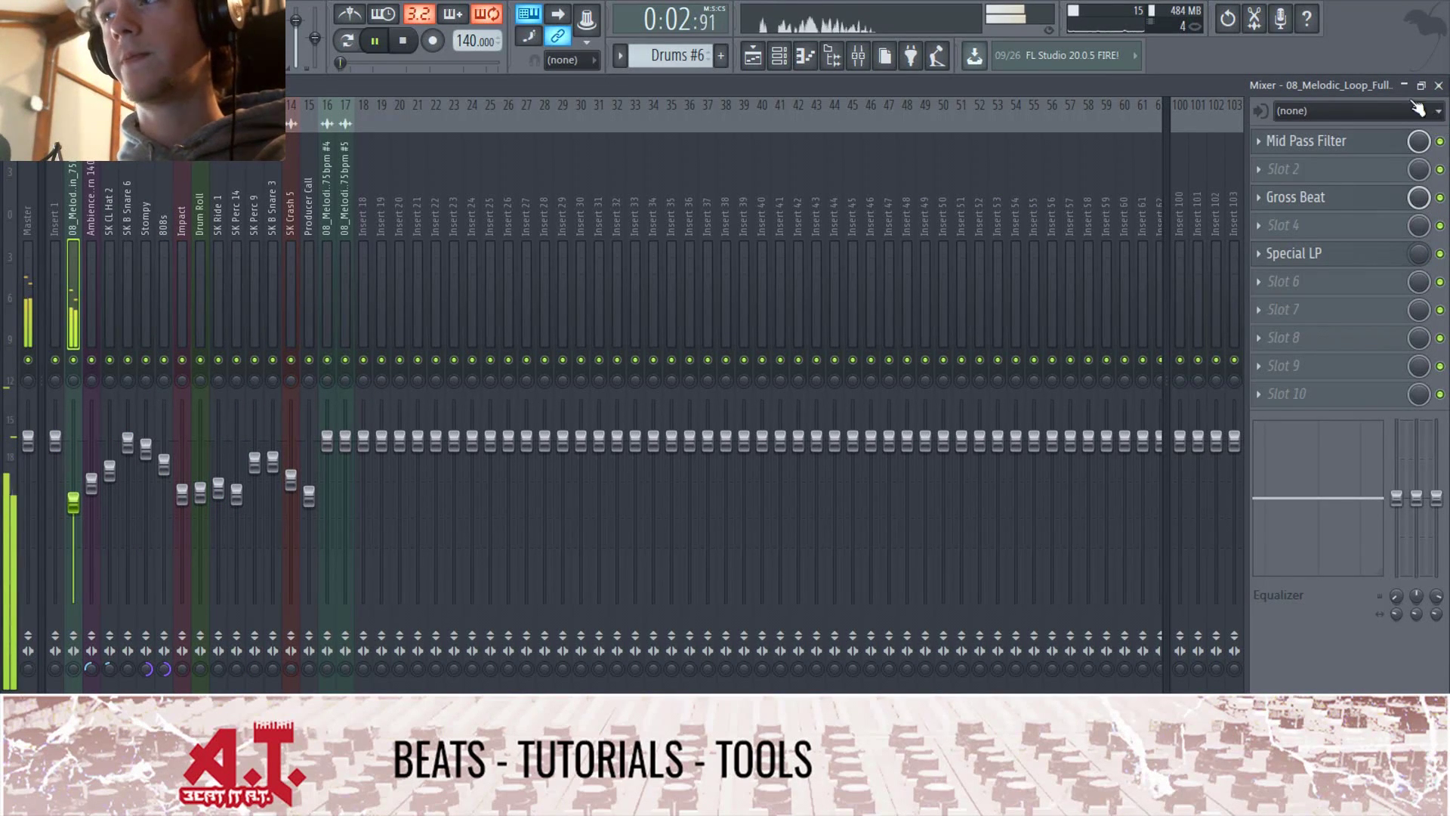
double_click(1148, 81)
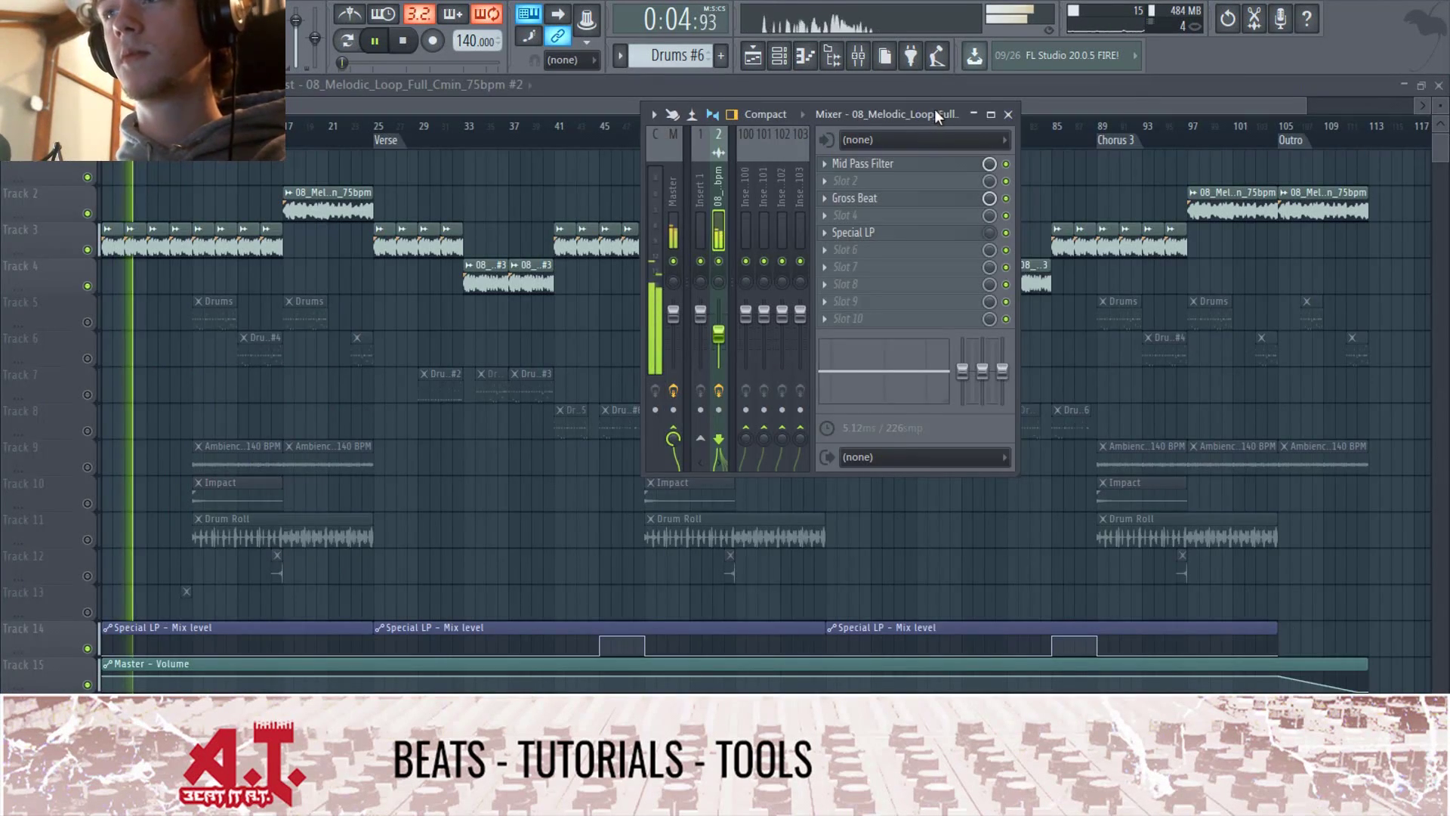
left_click_drag(933, 109, 990, 166)
left_click_drag(737, 521, 481, 694)
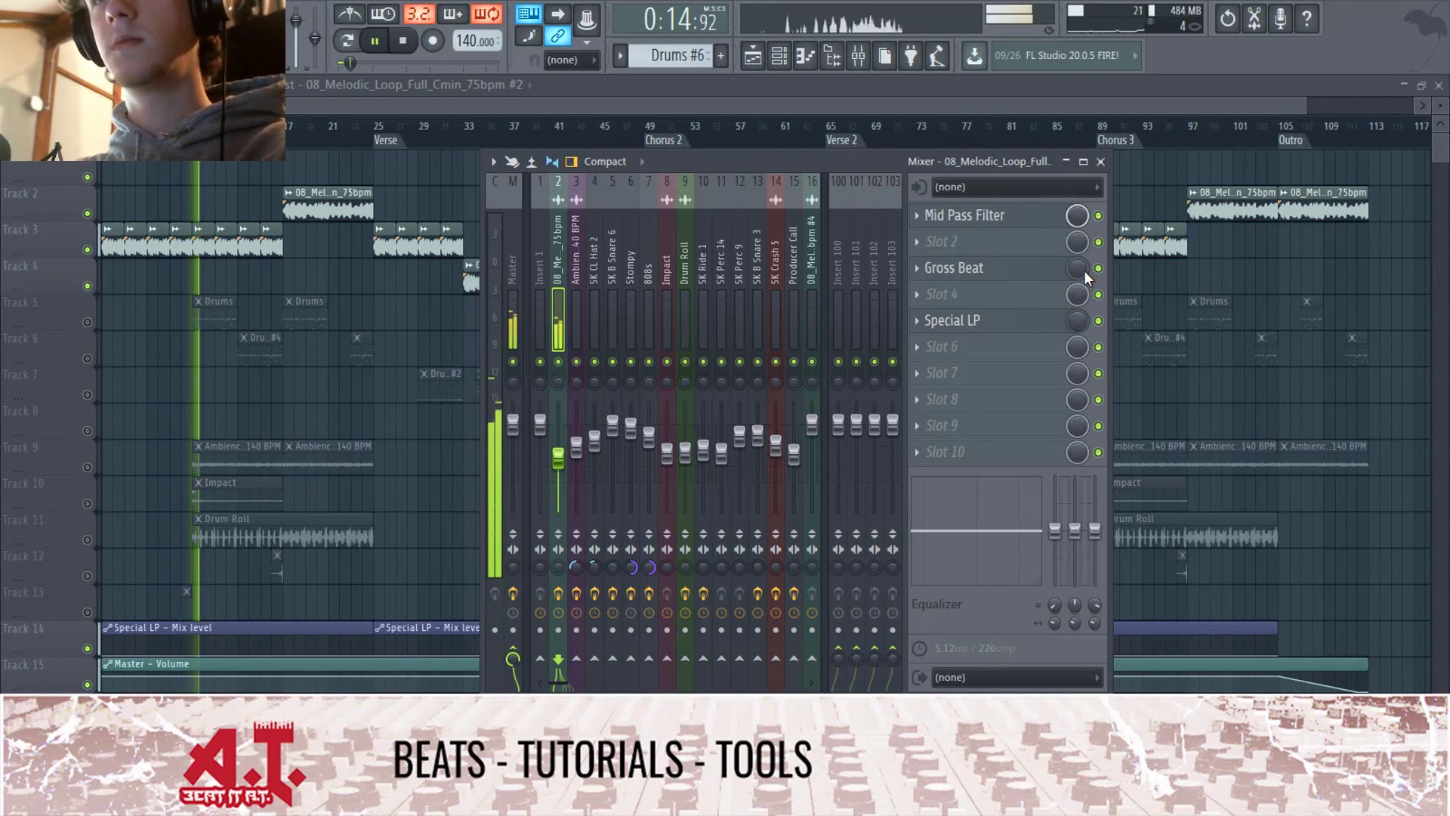
key("space")
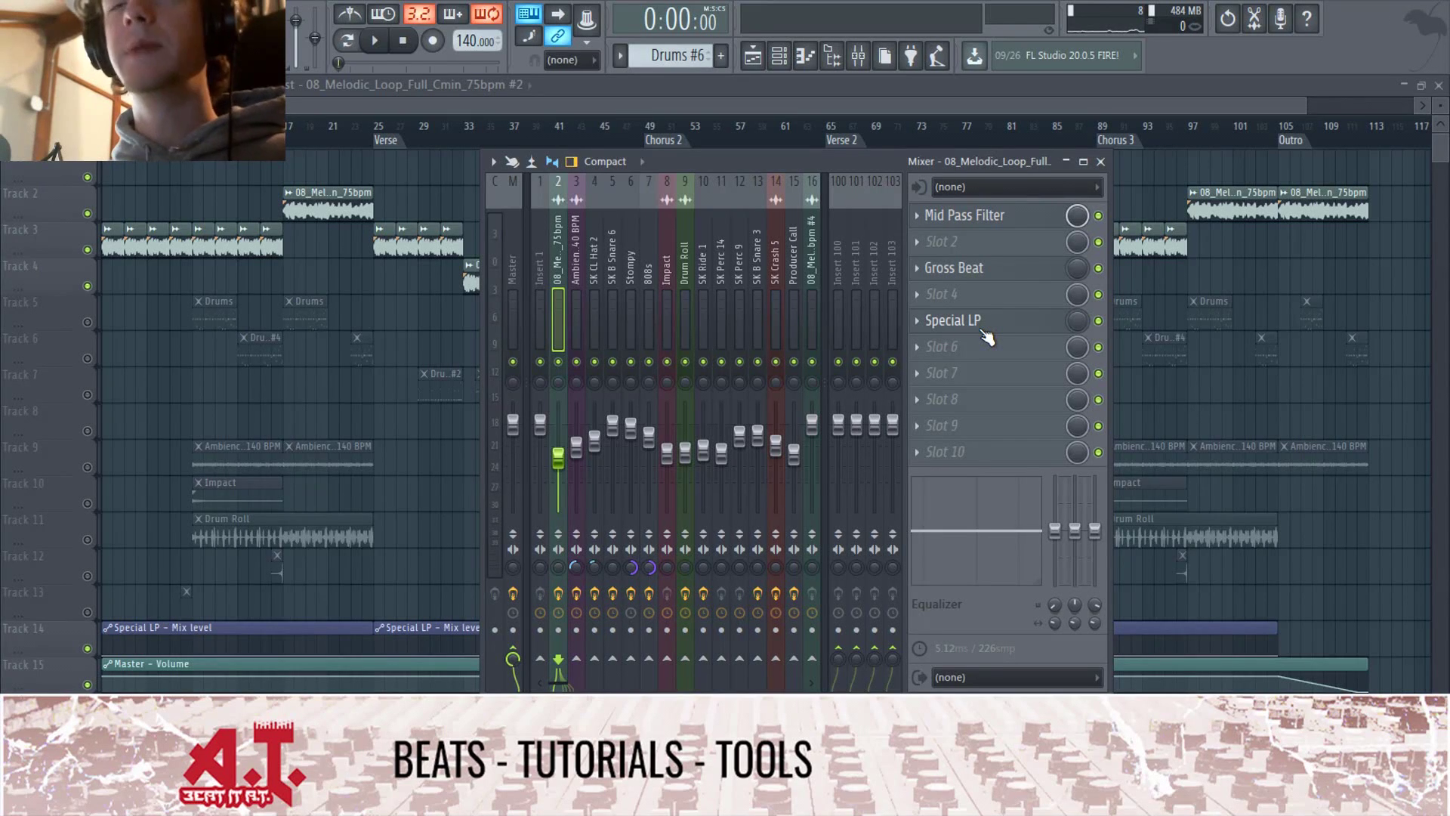
Step: Close the Mixer with F9 and unmute Tracks 5 through 13
key("F9")
left_click(87, 322)
left_click(87, 358)
left_click_drag(87, 394, 87, 612)
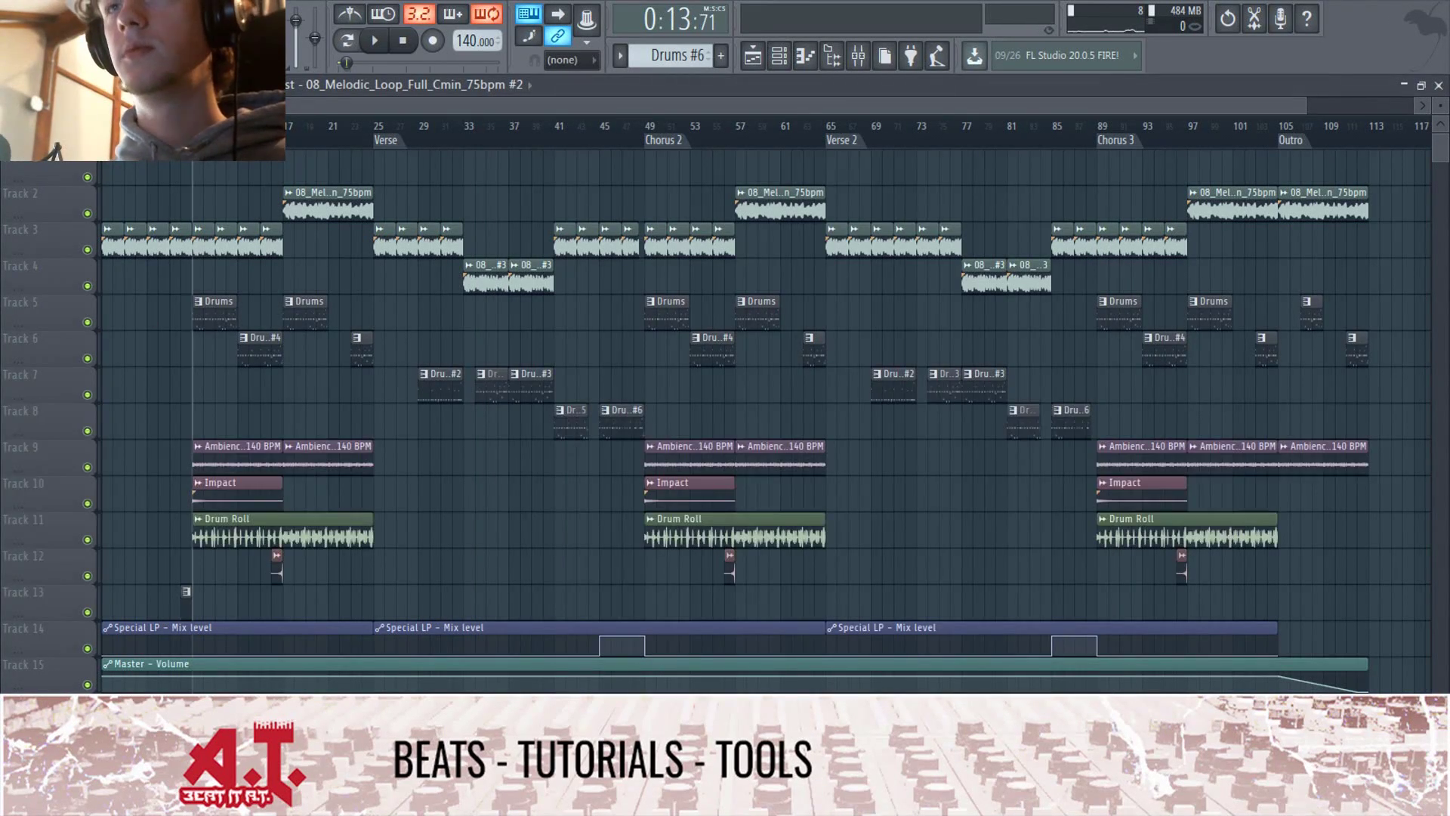
key("space")
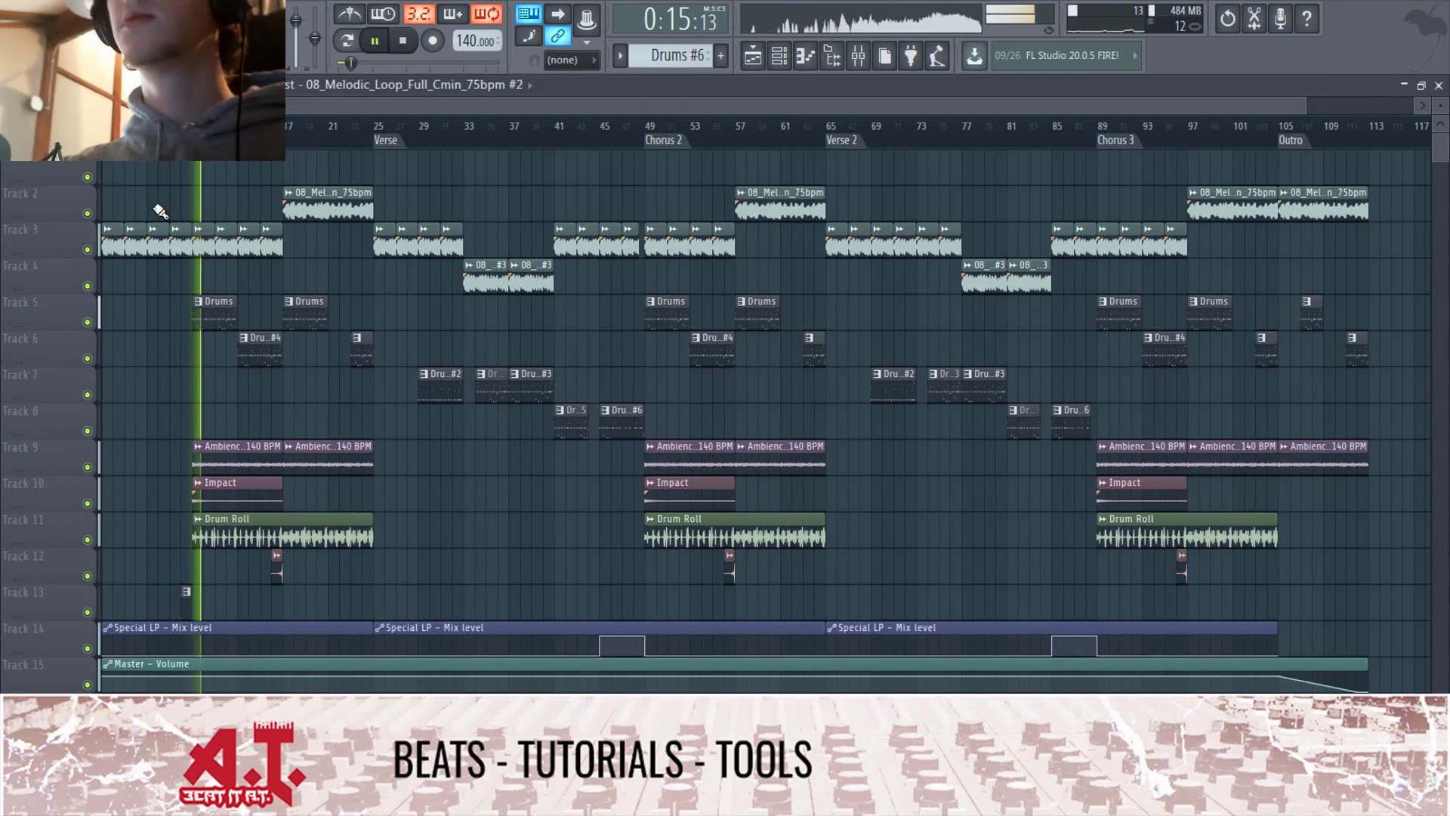
key("space")
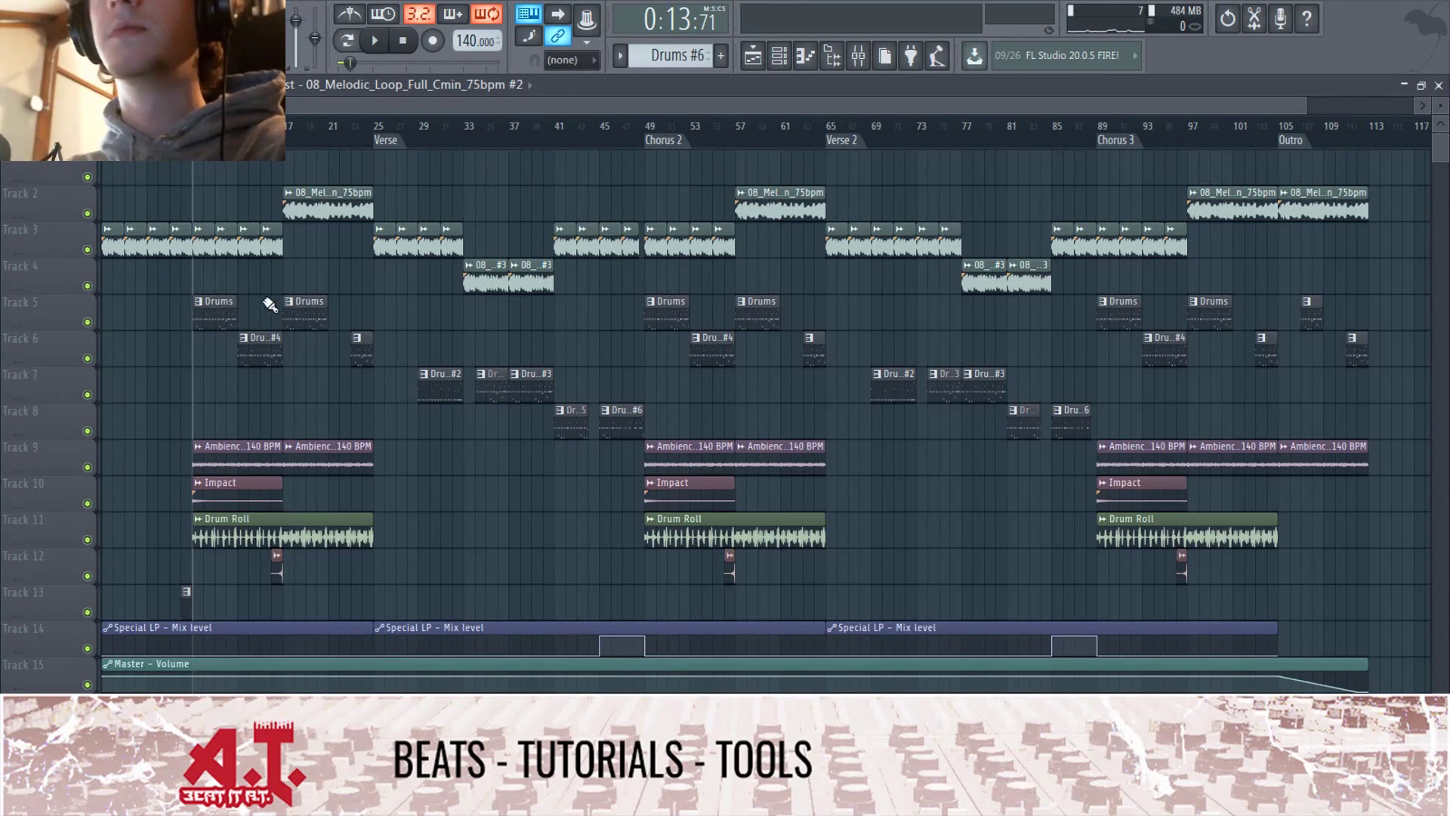
left_click(294, 126)
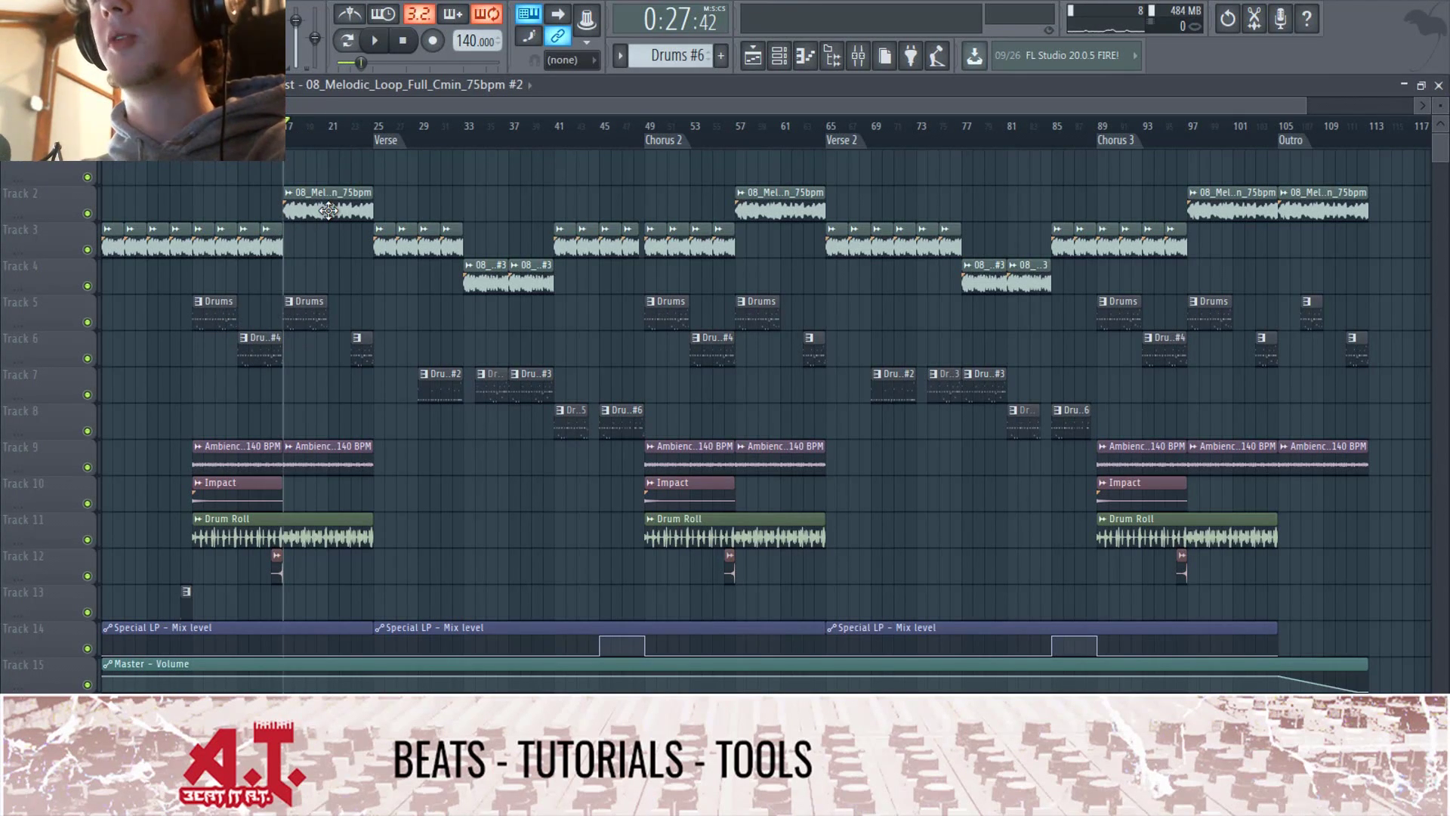
key("space")
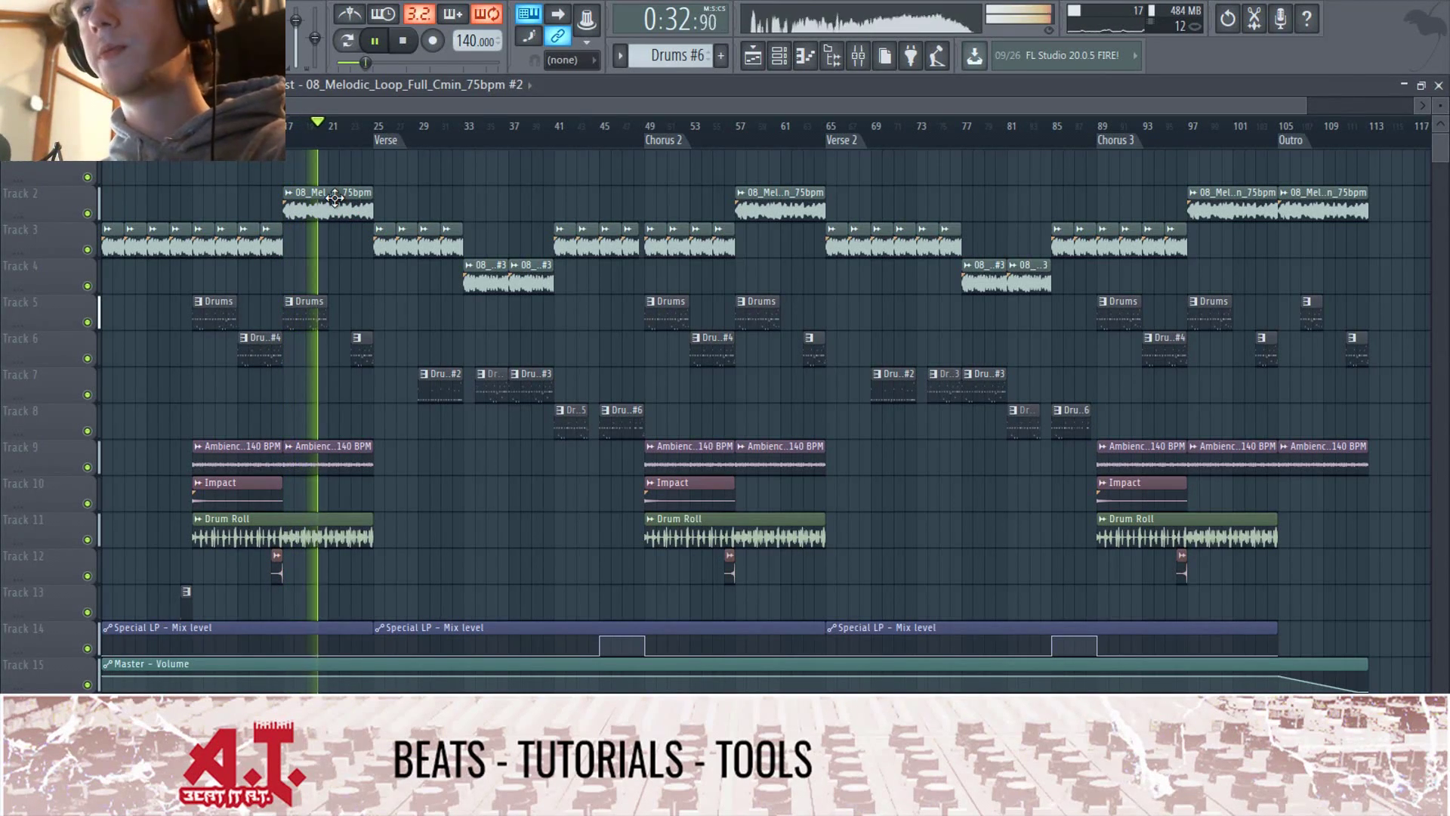
key("space")
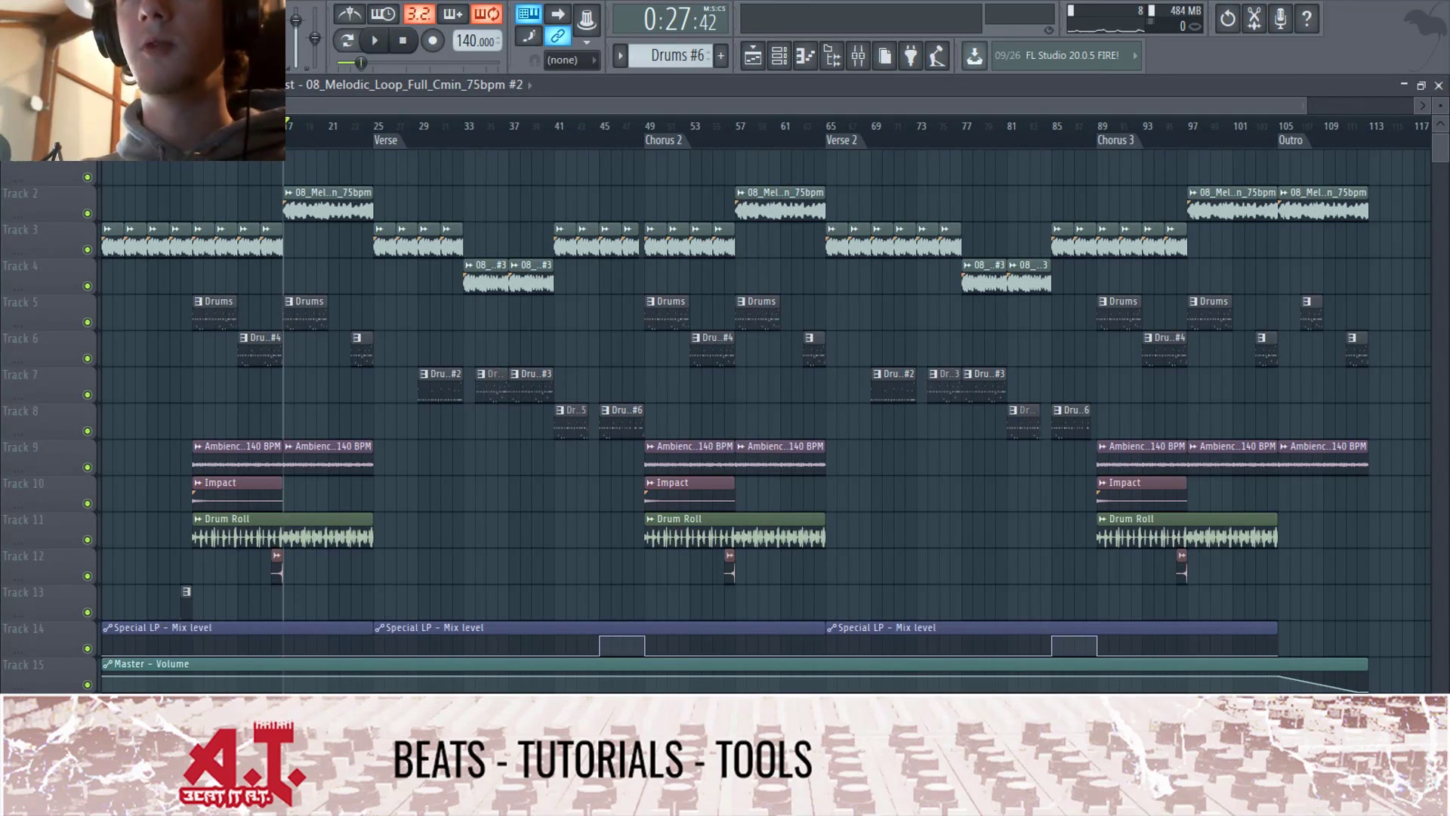
left_click_drag(317, 141, 451, 231)
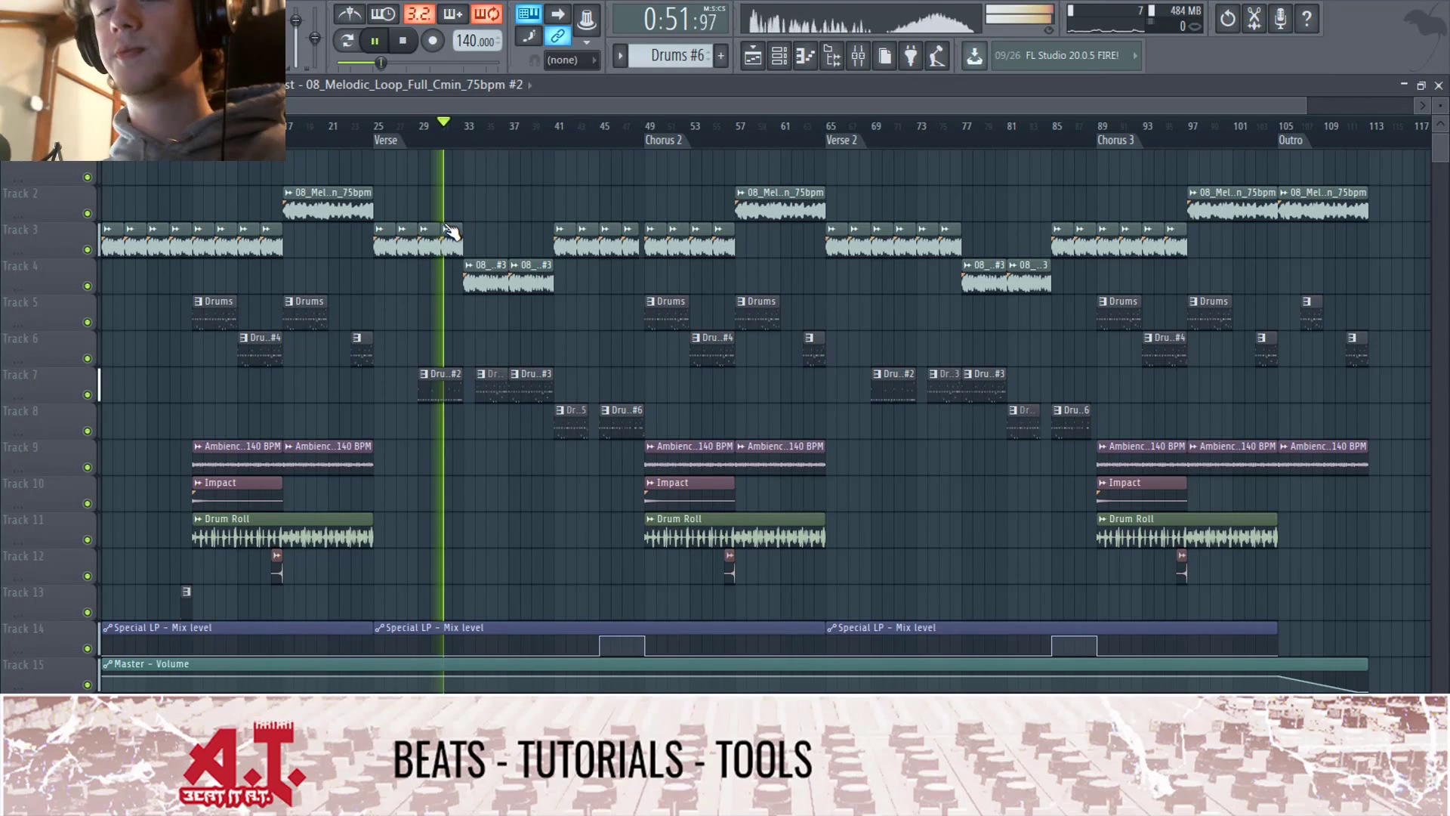
key("space")
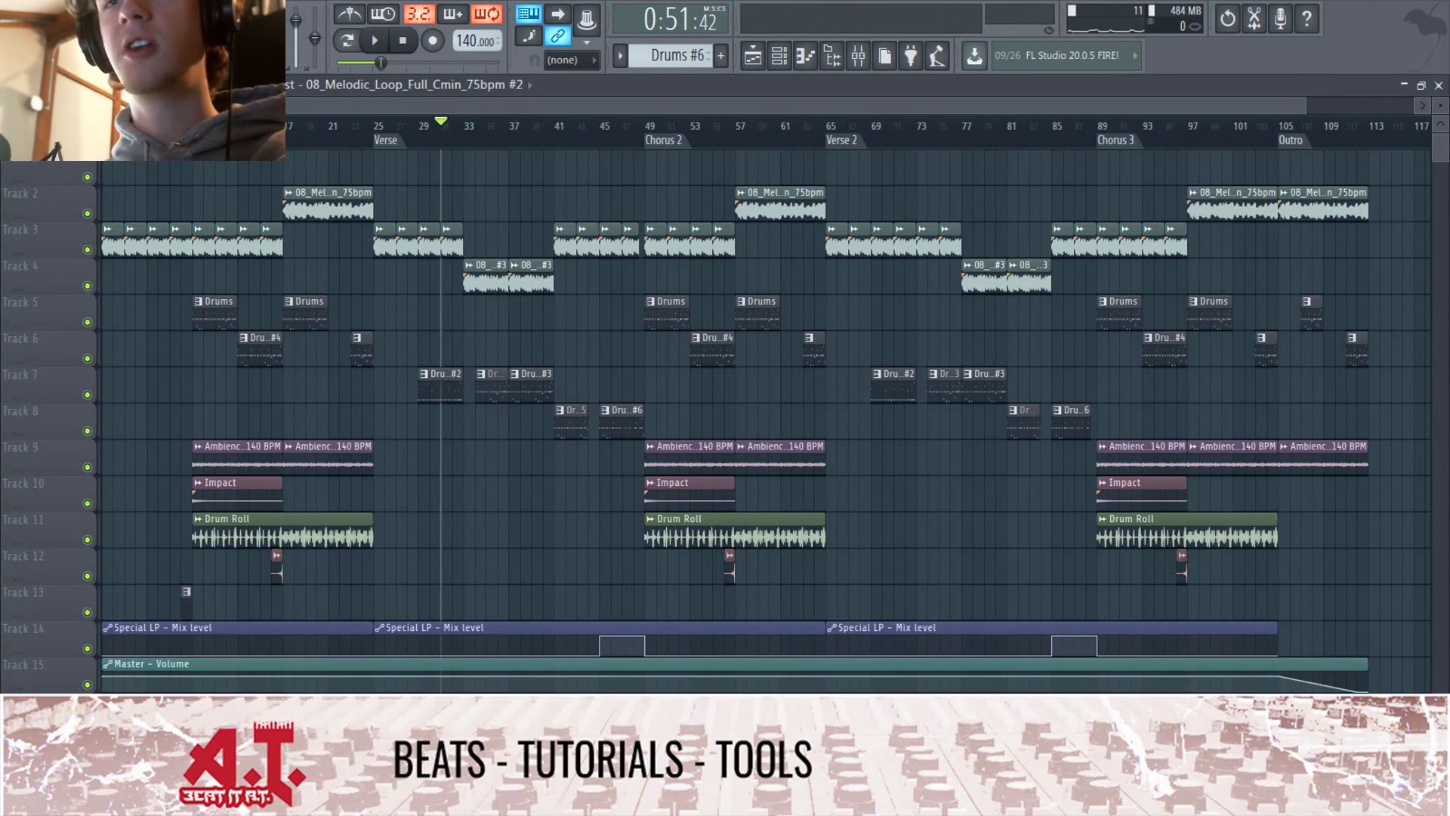
key("space")
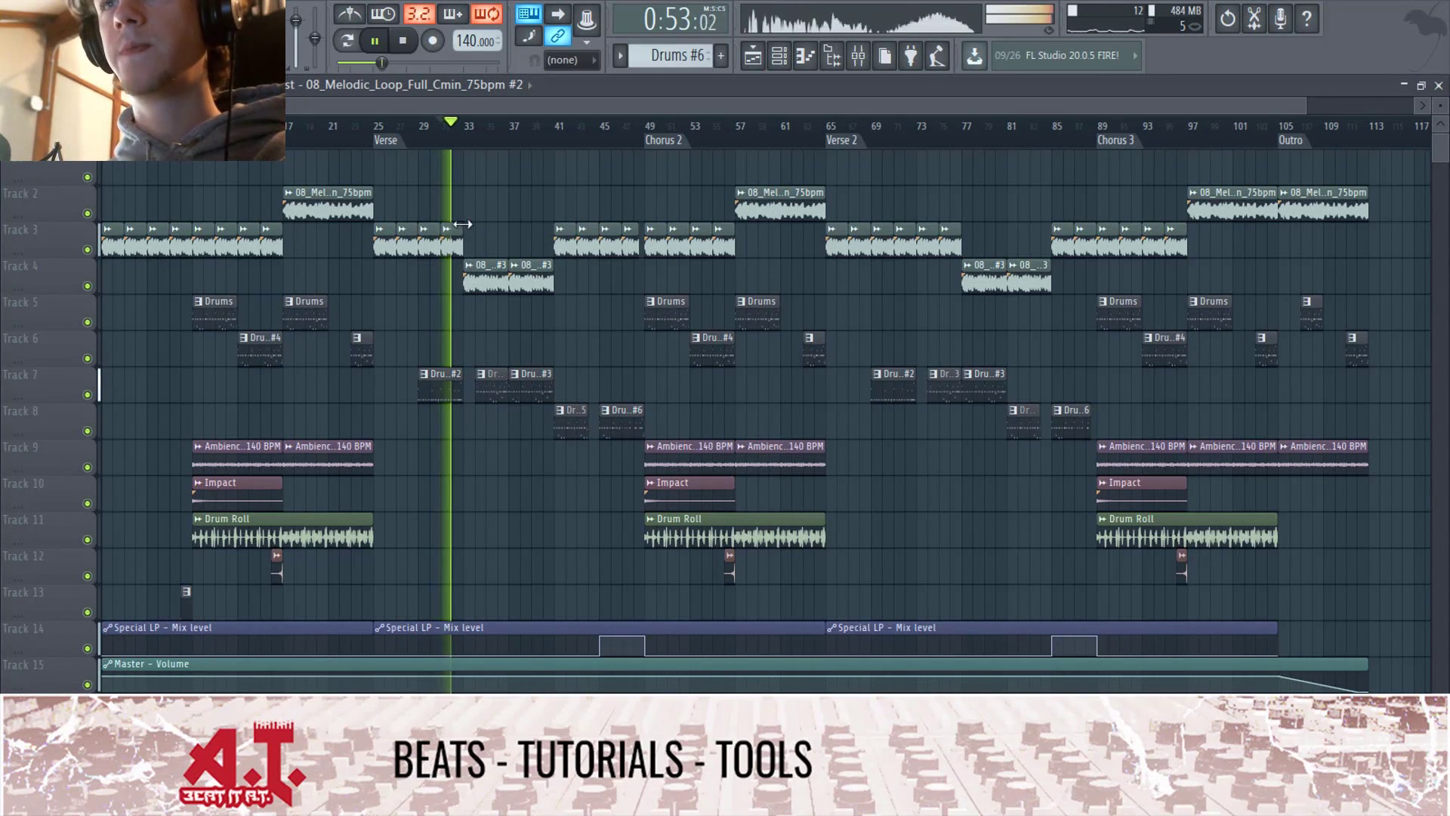
left_click(374, 123)
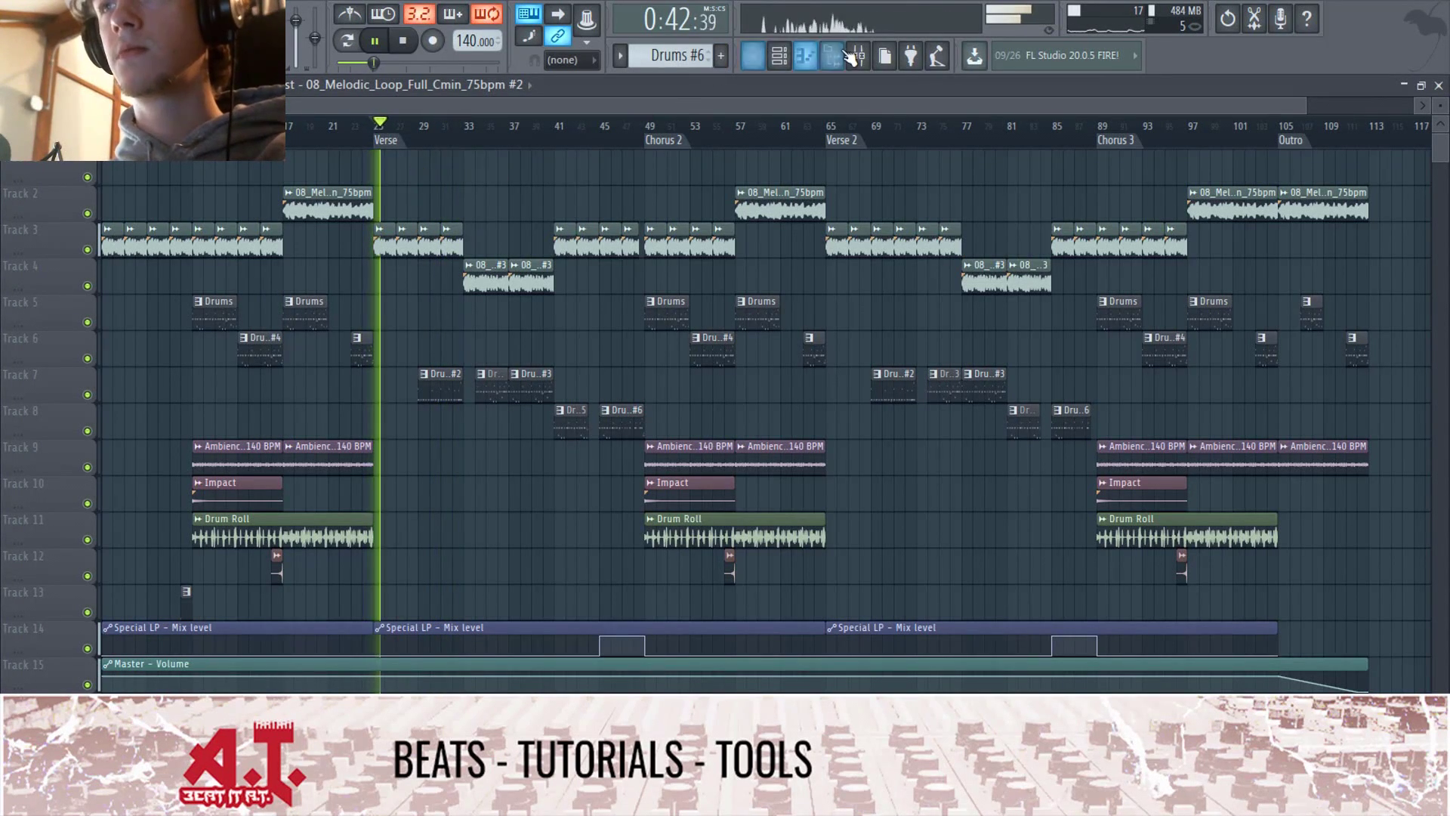
left_click(857, 56)
key("space")
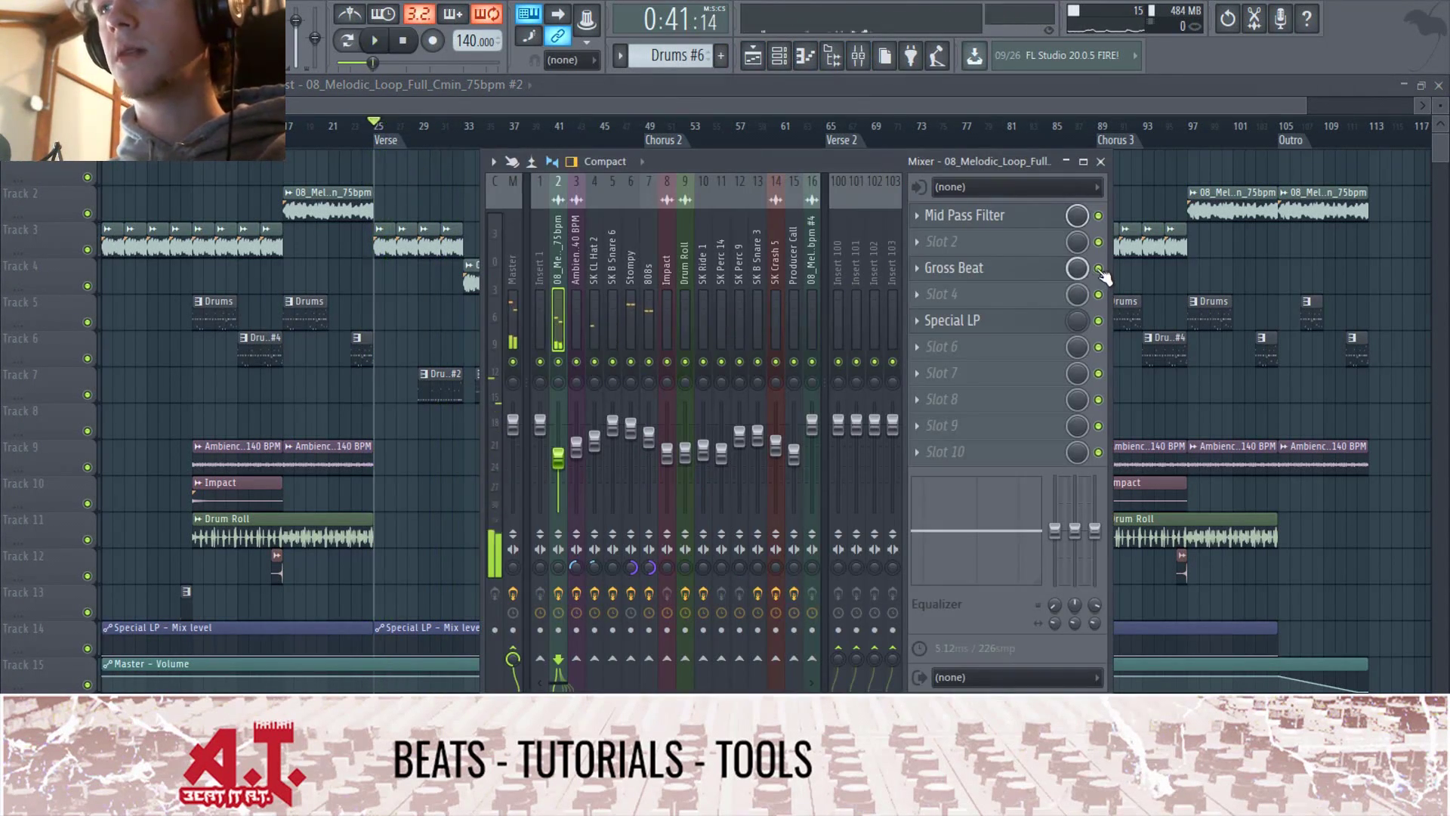
key("space")
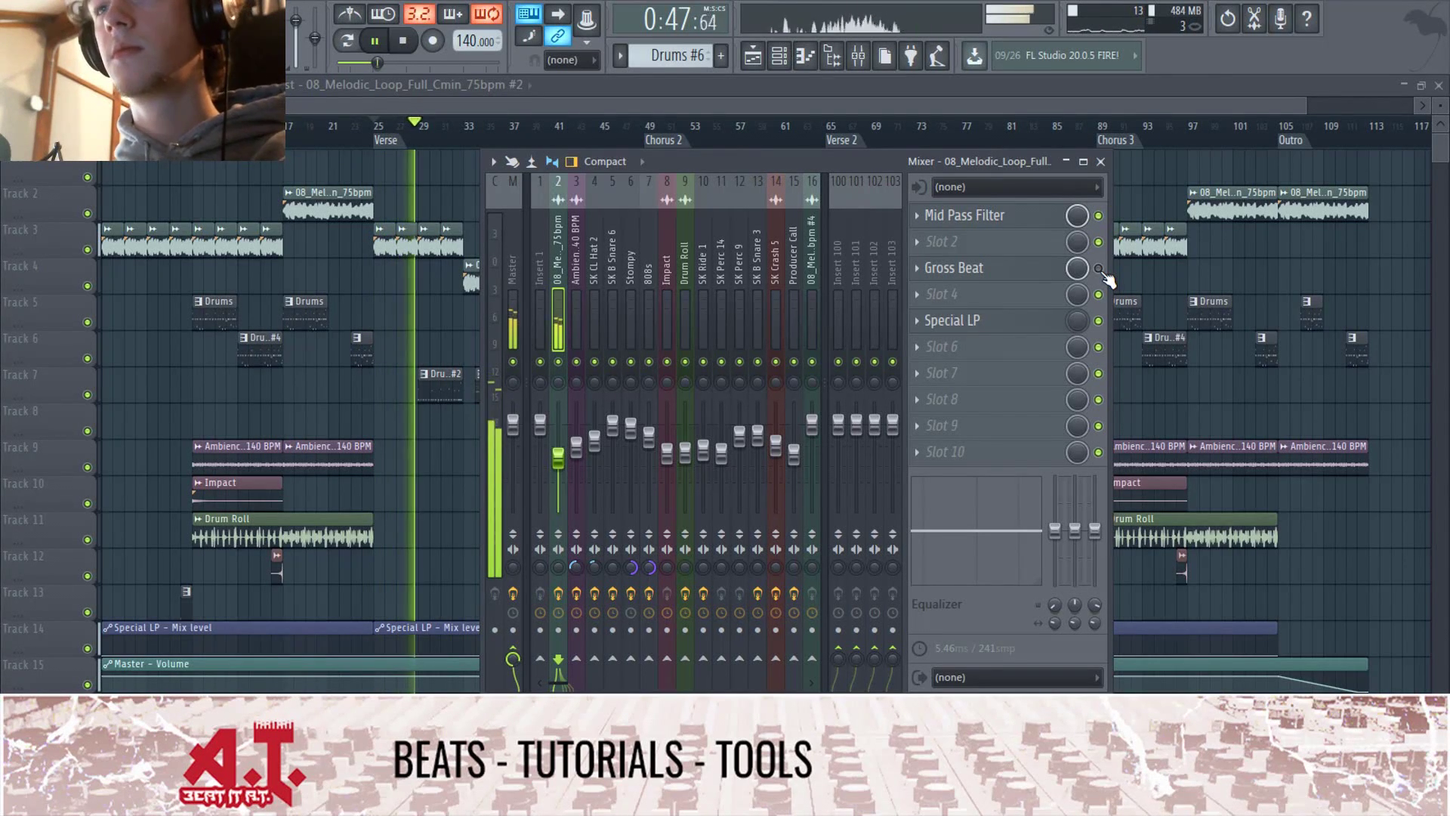
key("space")
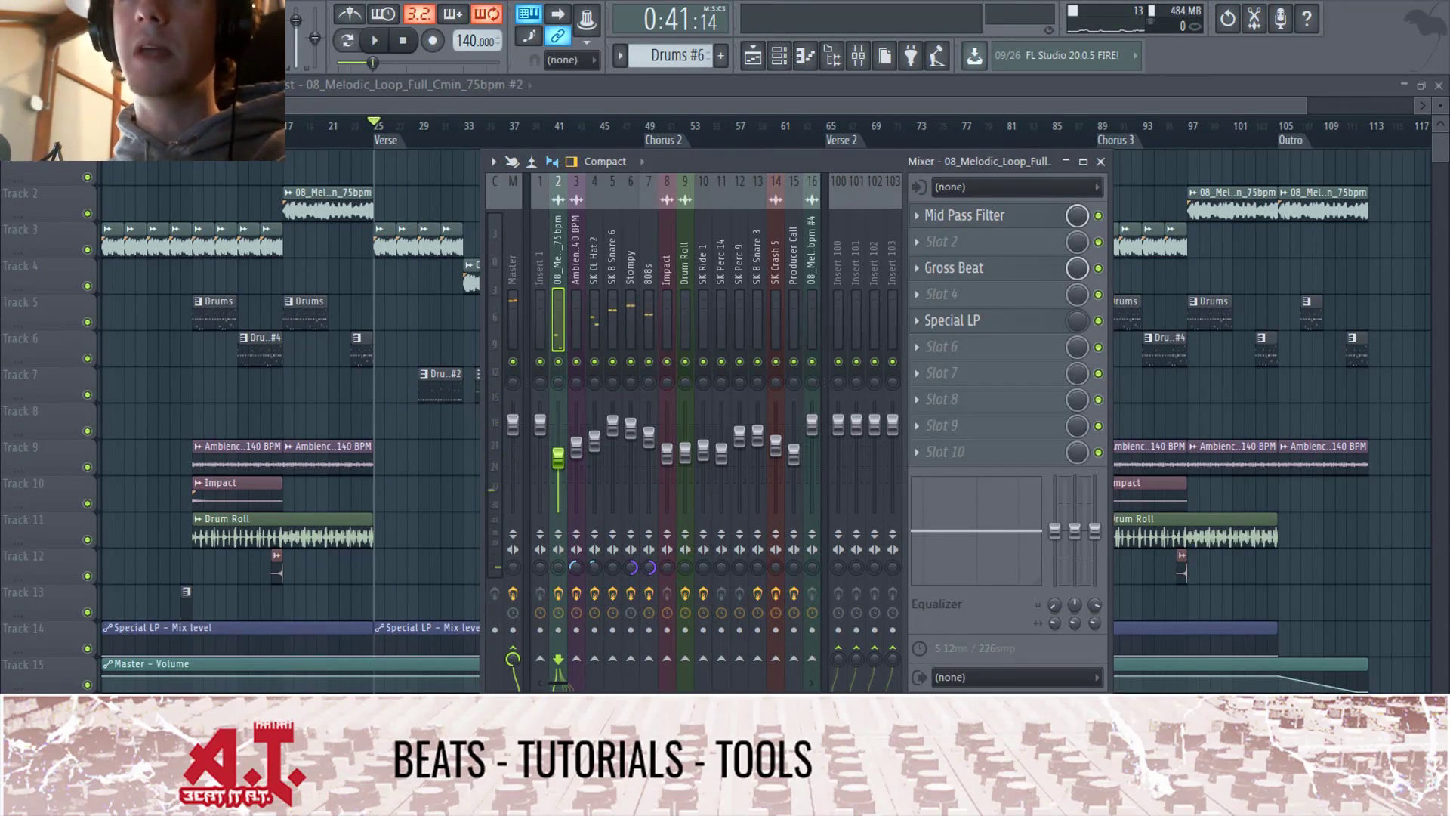
key("F9")
left_click(183, 126)
key("space")
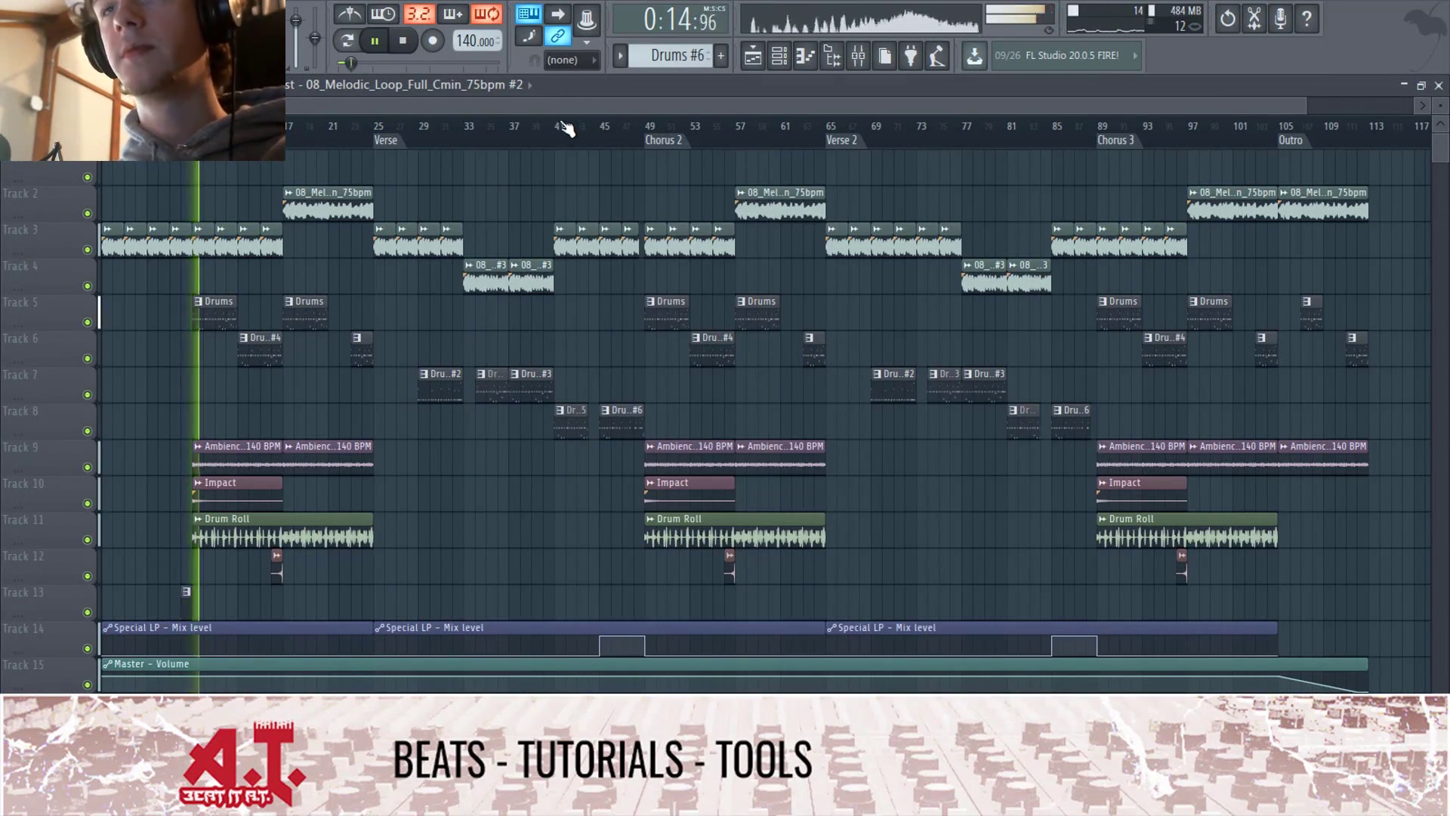
key("space")
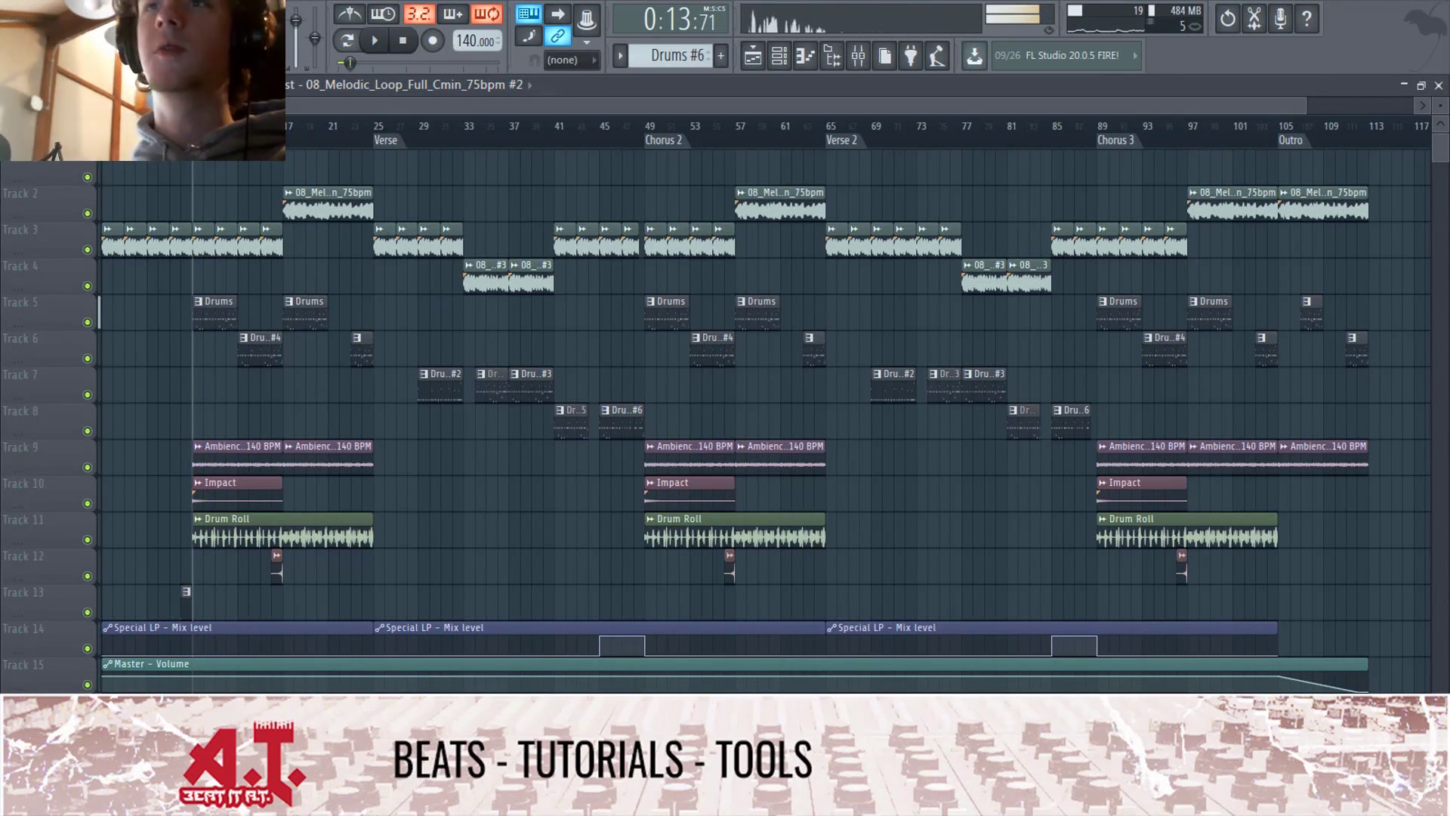
left_click(410, 54)
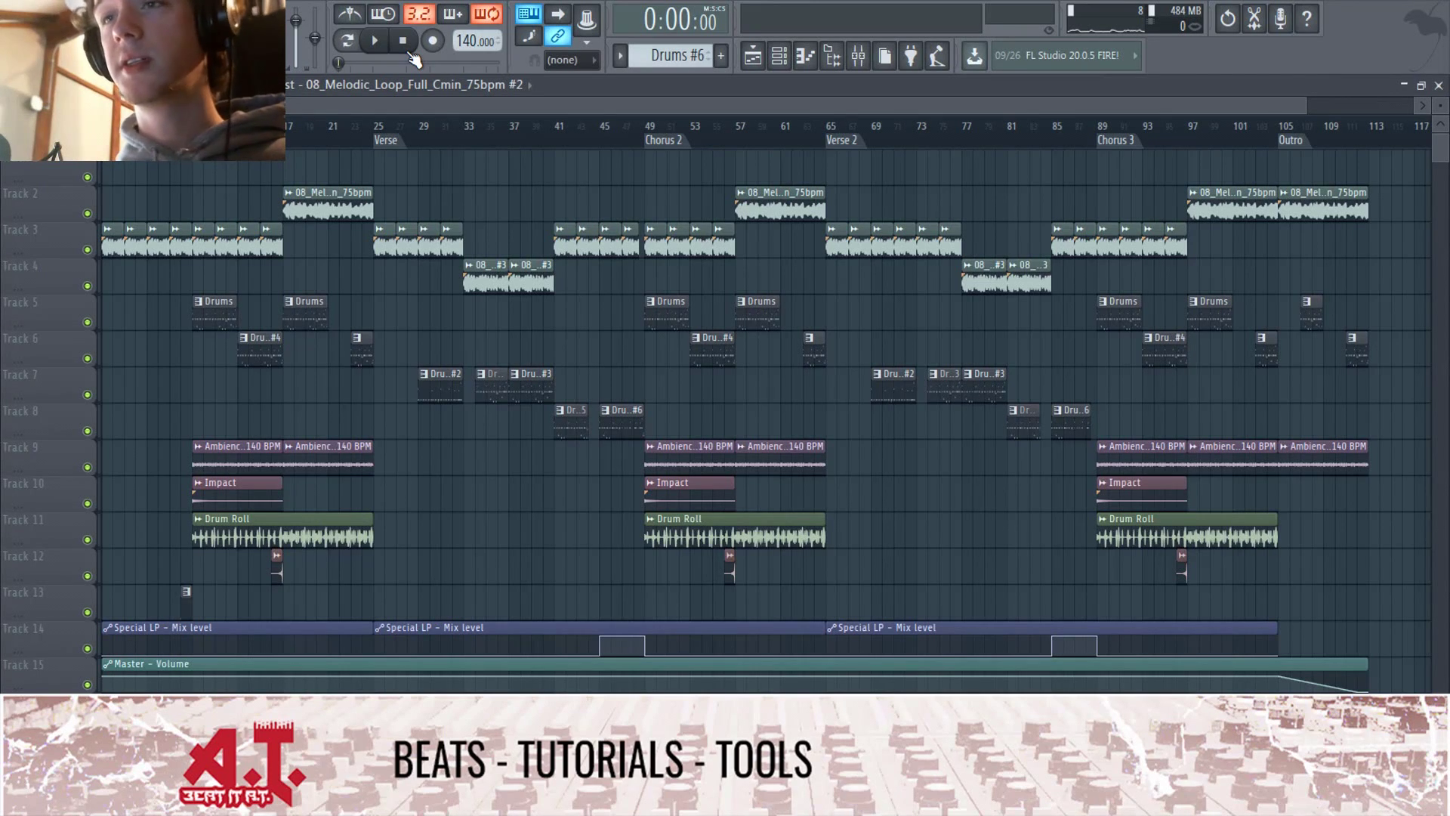
left_click_drag(297, 128, 377, 147)
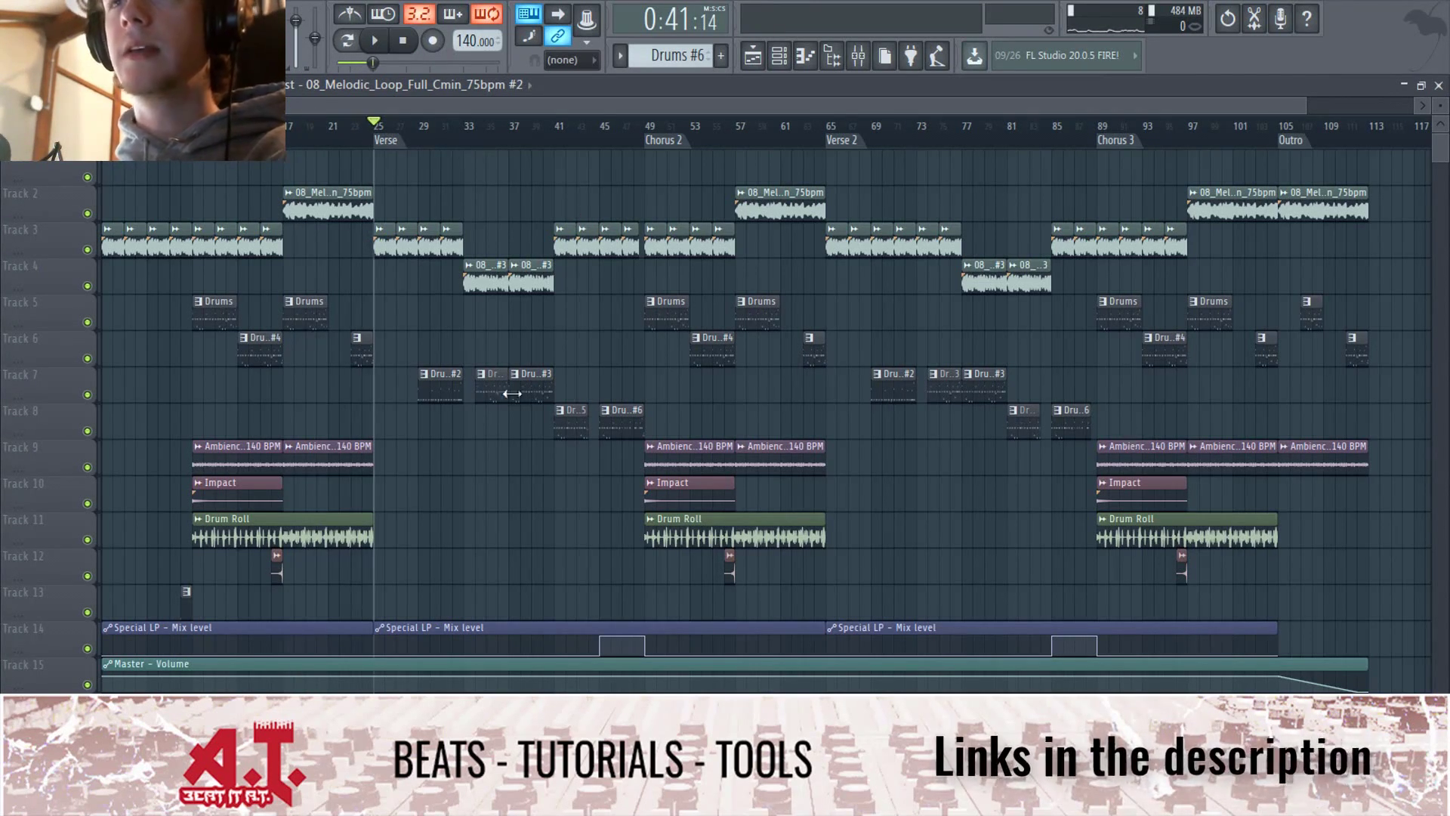
left_click(463, 129)
key("space")
key("space")
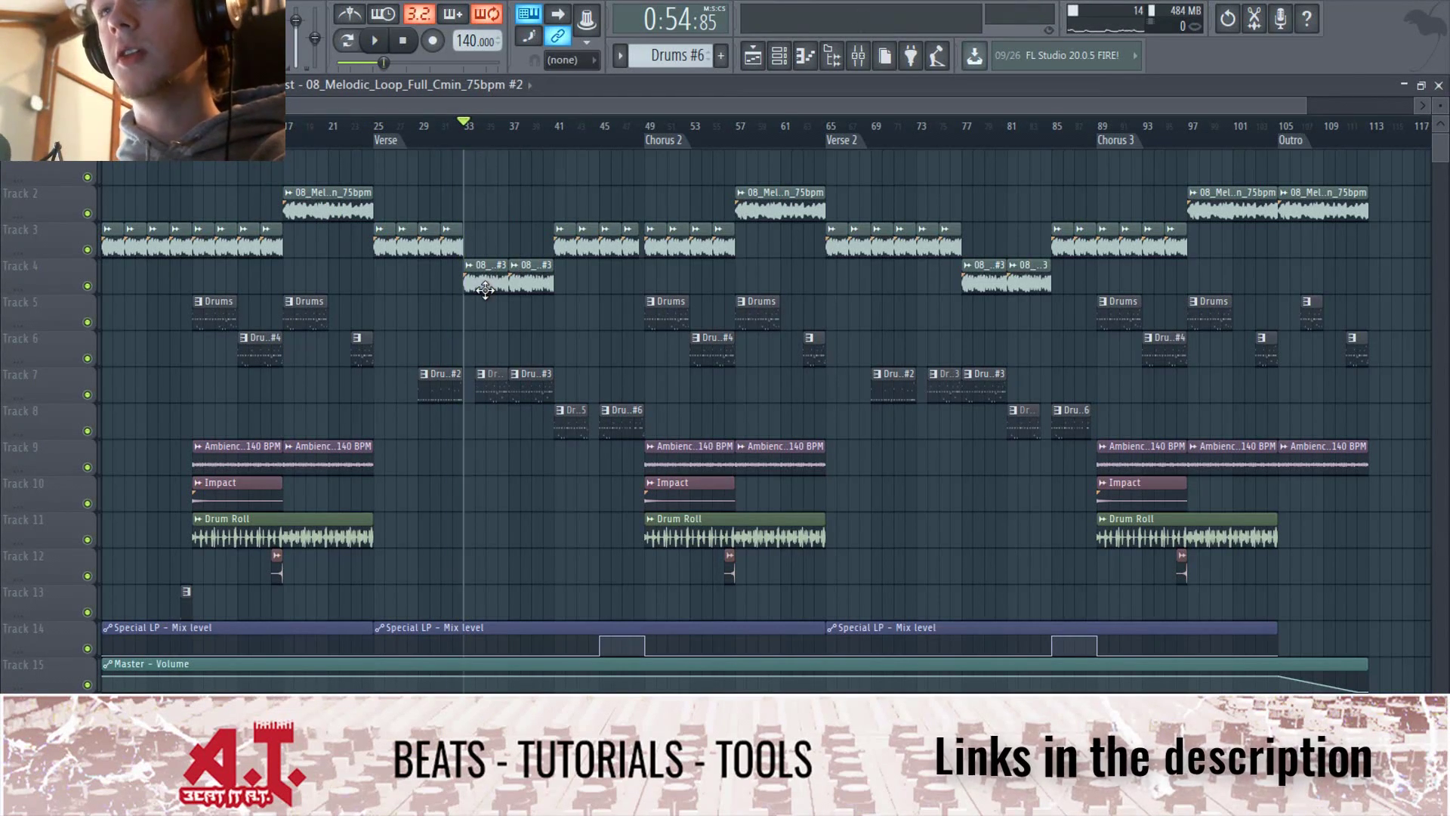
key("space")
key("space")
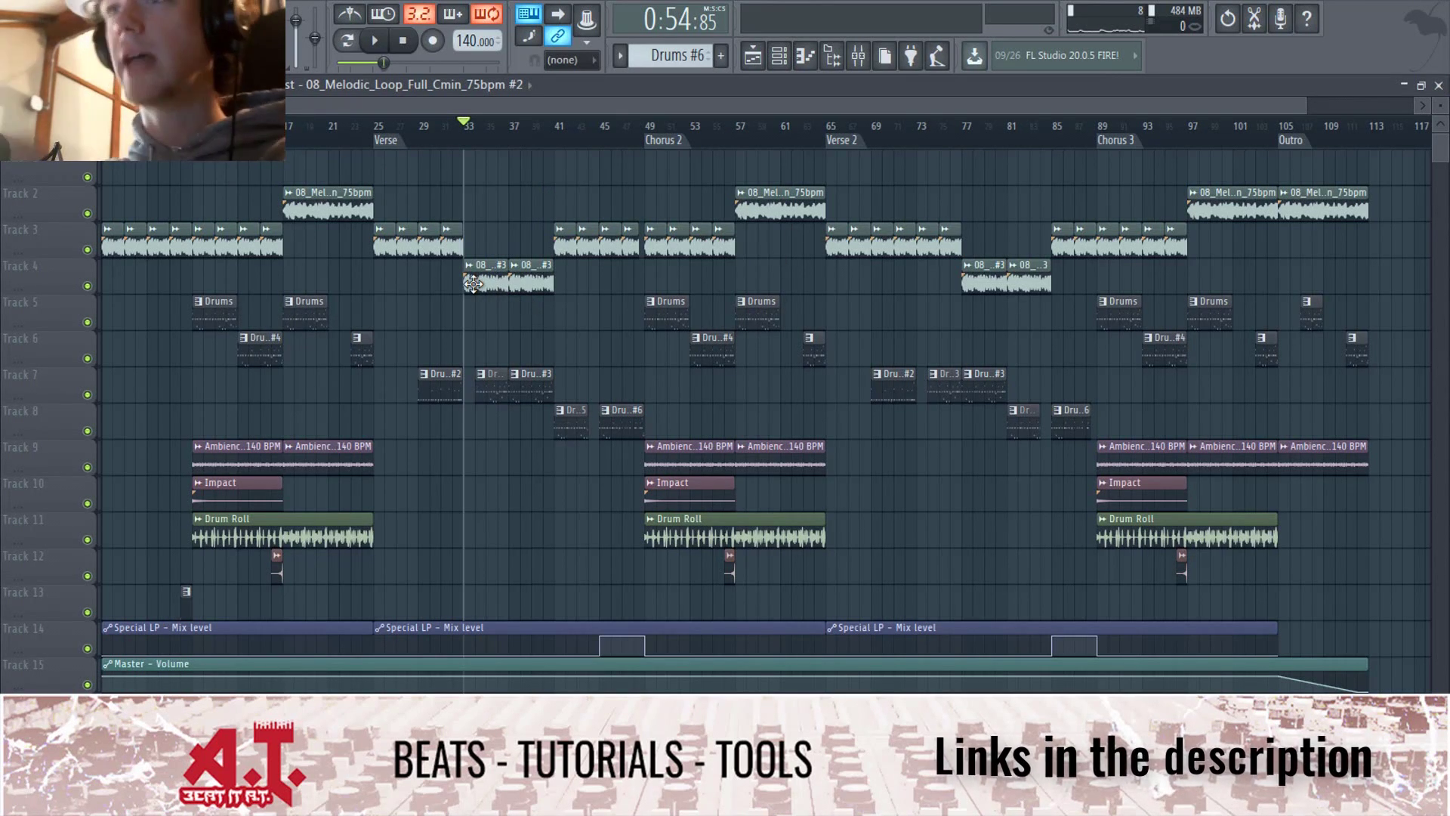
left_click(287, 138)
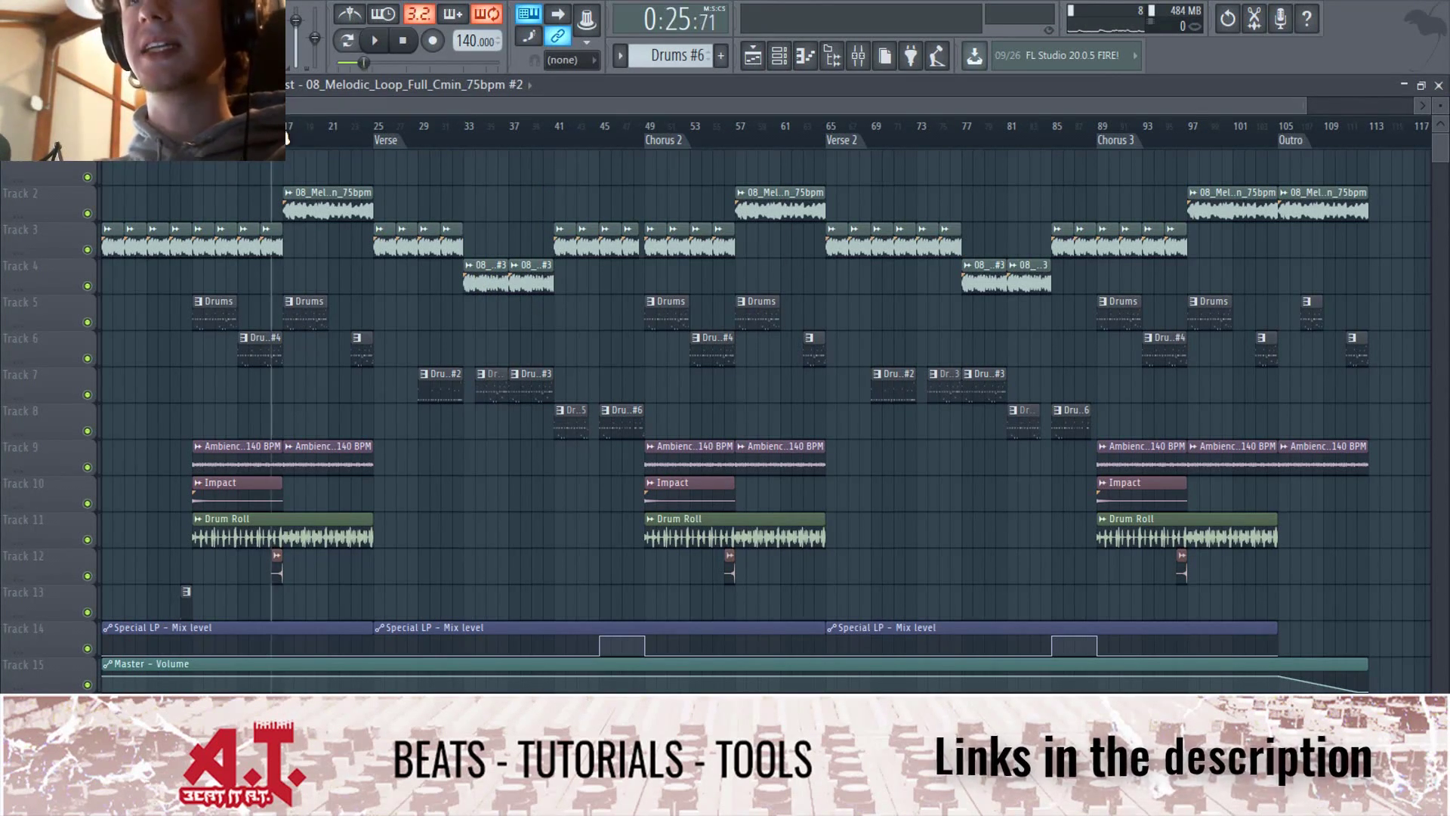
left_click_drag(476, 127, 490, 165)
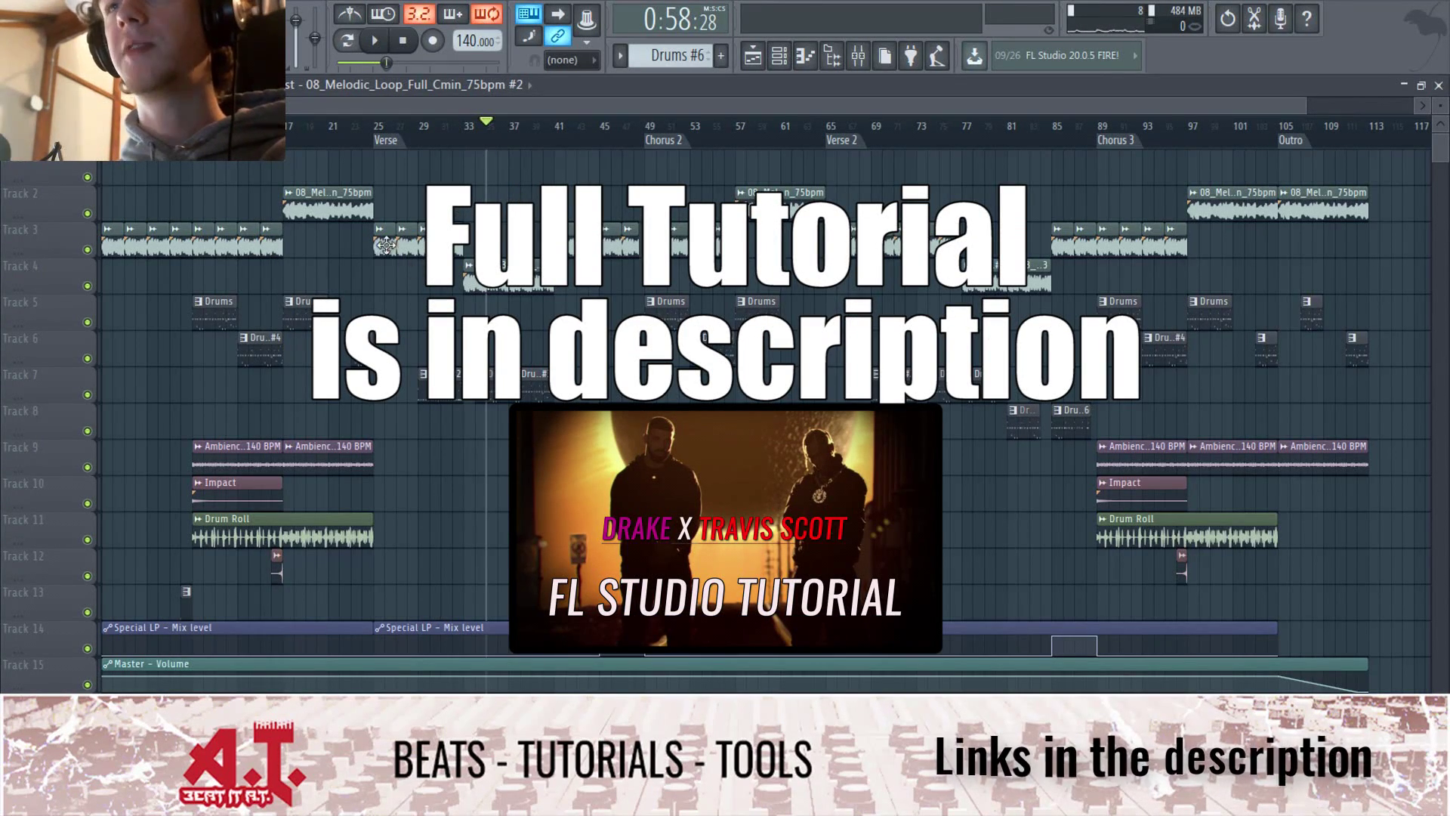